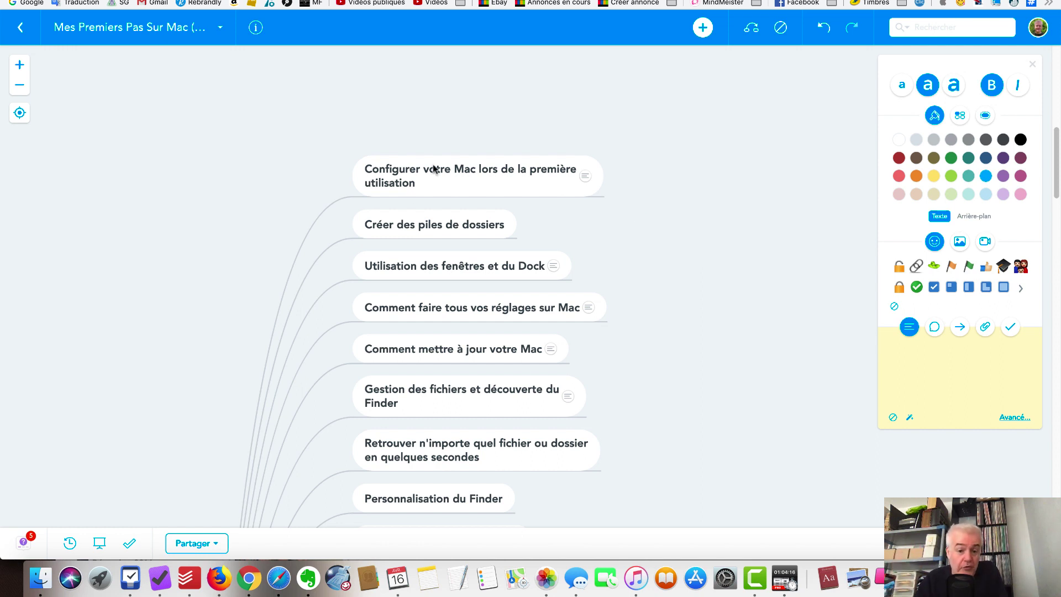
Switch to the Learny Formations page of Mes Premiers Pas sur Mac and look through its full lesson list
{"action": "left_click", "coordinate": [498, 170]}
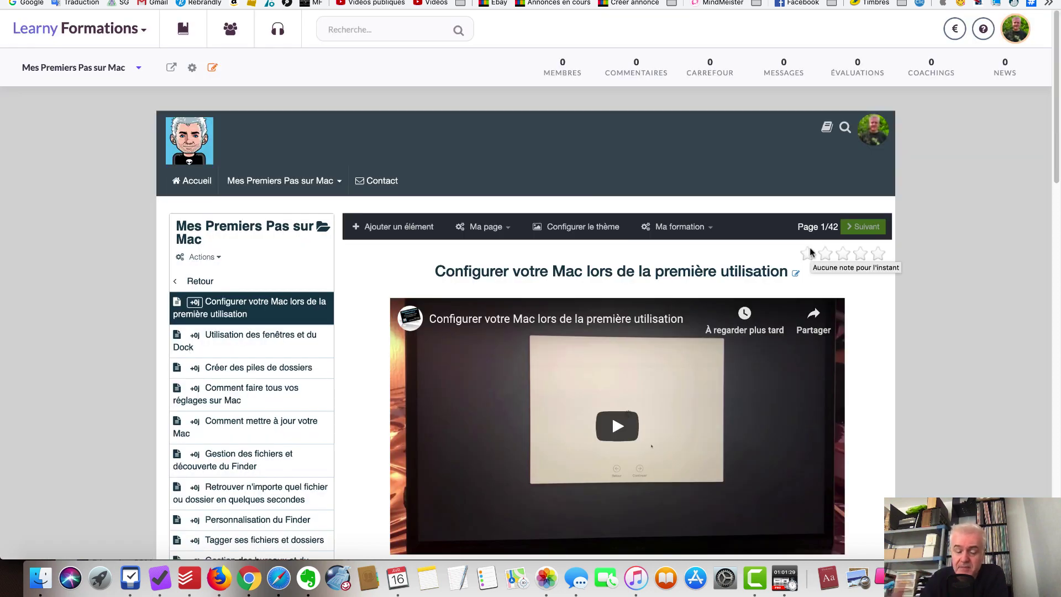
{"action": "scroll", "coordinate": [276, 403], "scroll_direction": "down", "scroll_amount": 3}
{"action": "scroll", "coordinate": [275, 407], "scroll_direction": "down", "scroll_amount": 7}
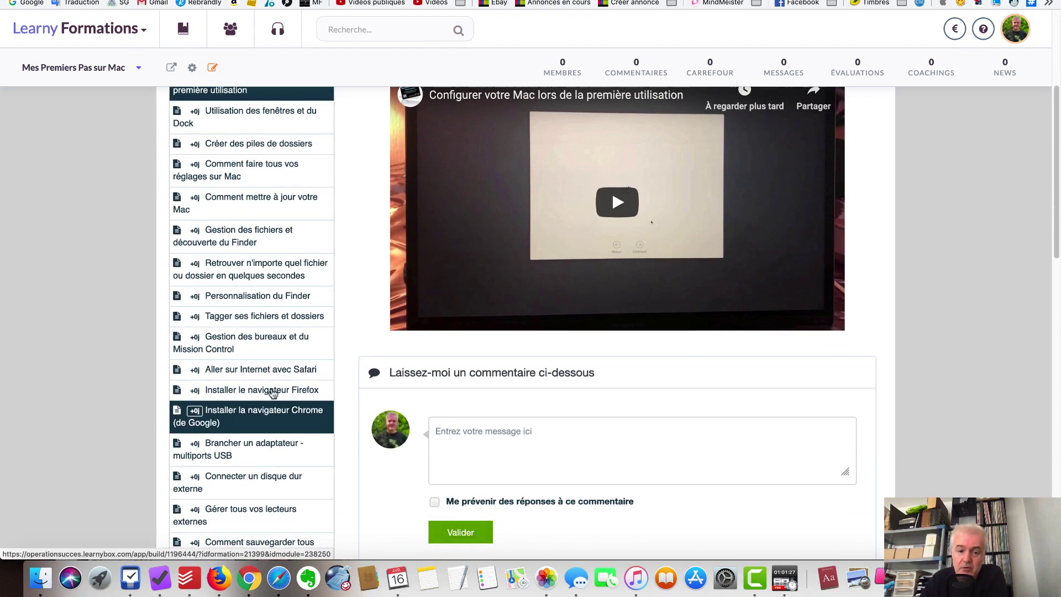
{"action": "scroll", "coordinate": [223, 248], "scroll_direction": "down", "scroll_amount": 15}
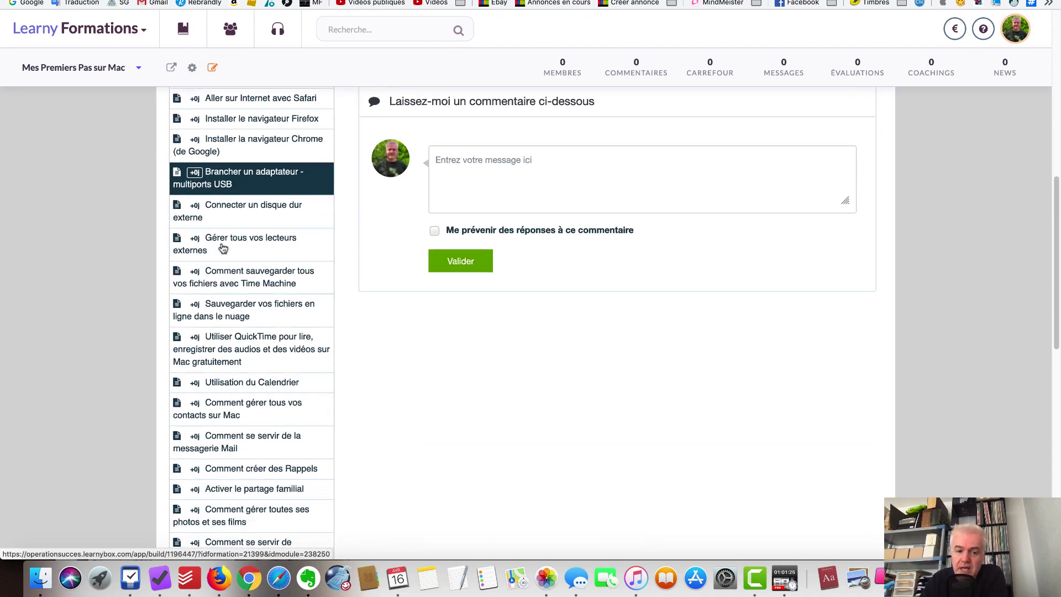
{"action": "scroll", "coordinate": [222, 249], "scroll_direction": "down", "scroll_amount": 10}
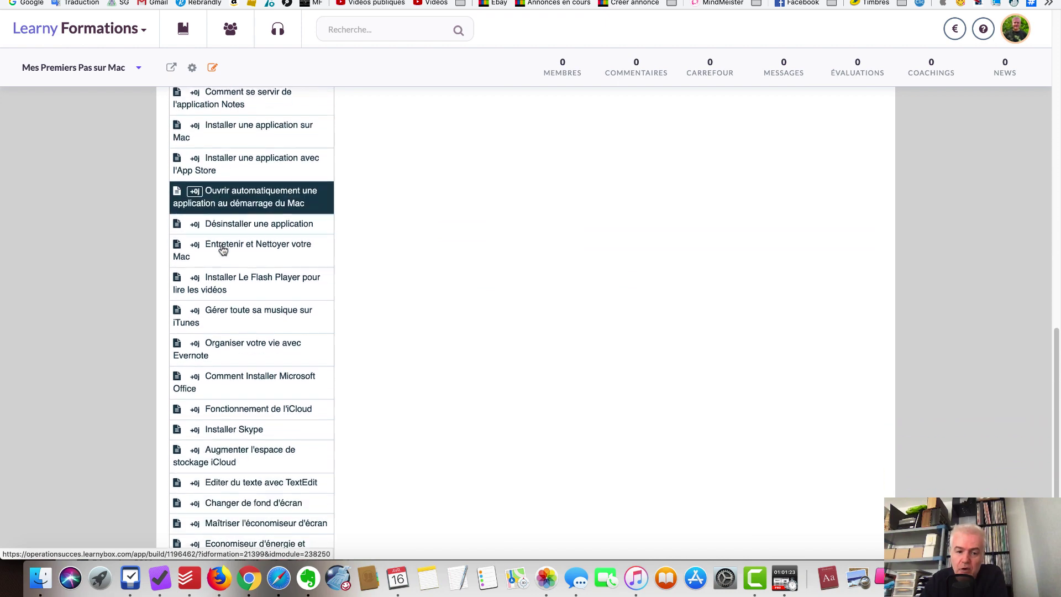
{"action": "scroll", "coordinate": [247, 315], "scroll_direction": "up", "scroll_amount": 10}
{"action": "scroll", "coordinate": [249, 320], "scroll_direction": "up", "scroll_amount": 20}
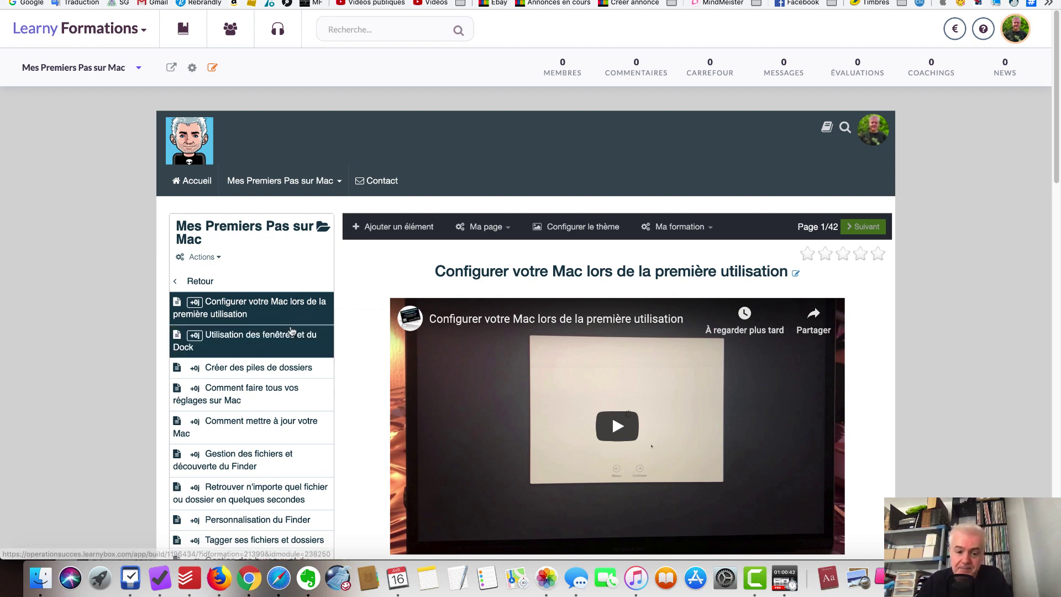
Open the lesson Utilisation des fenêtres et du Dock and look over its page
{"action": "scroll", "coordinate": [287, 328], "scroll_direction": "down", "scroll_amount": 2}
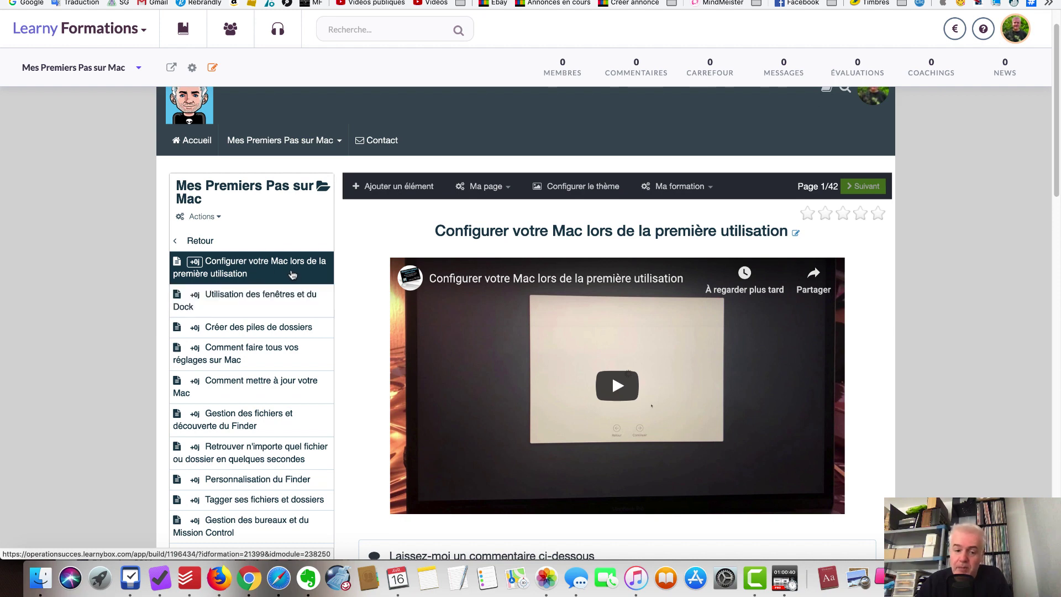
{"action": "left_click", "coordinate": [265, 299]}
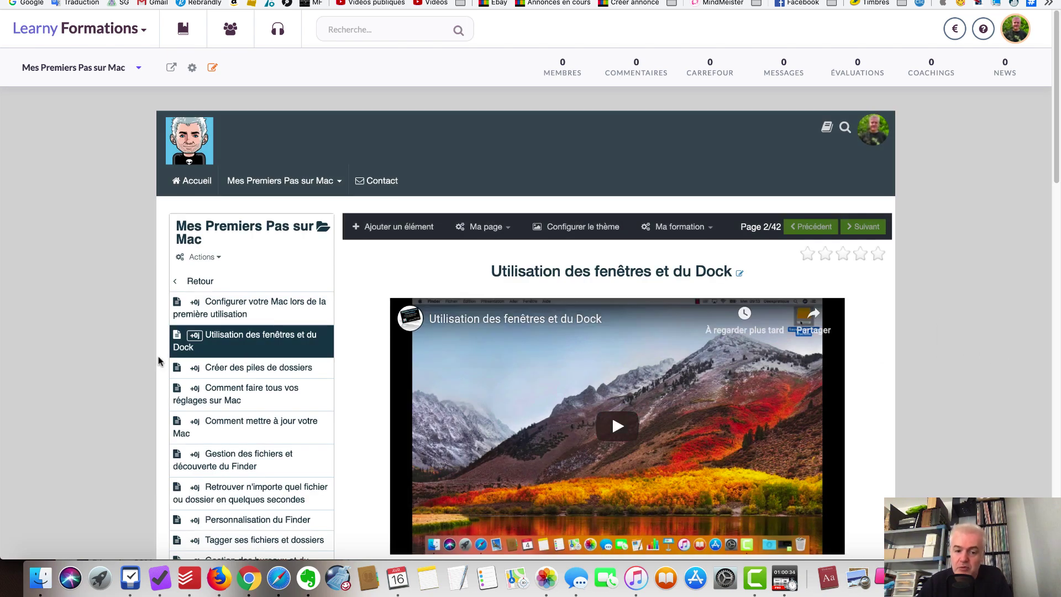
{"action": "scroll", "coordinate": [934, 315], "scroll_direction": "down", "scroll_amount": 5}
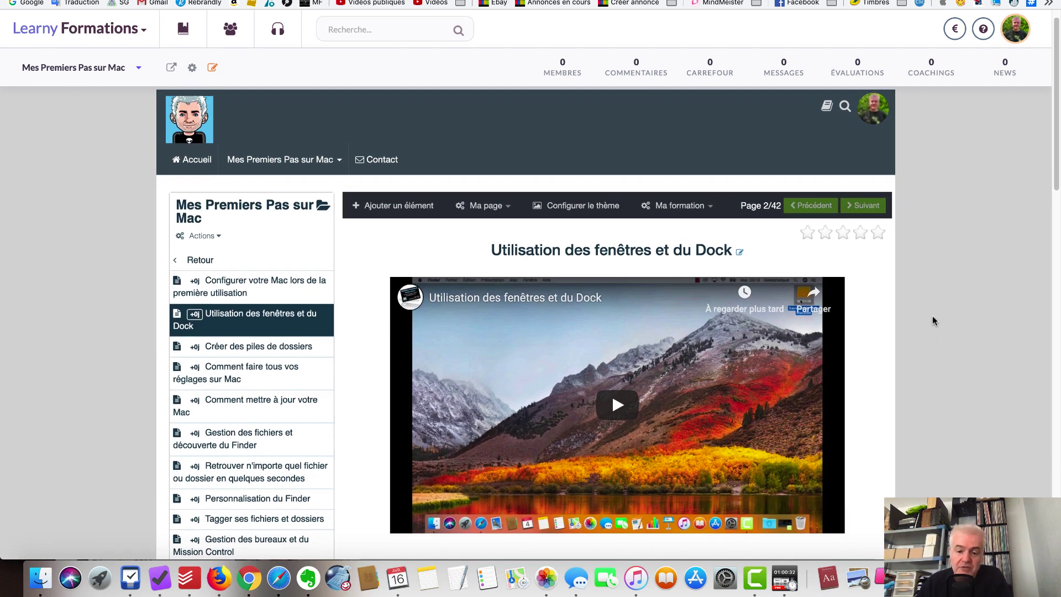
{"action": "scroll", "coordinate": [932, 316], "scroll_direction": "up", "scroll_amount": 2}
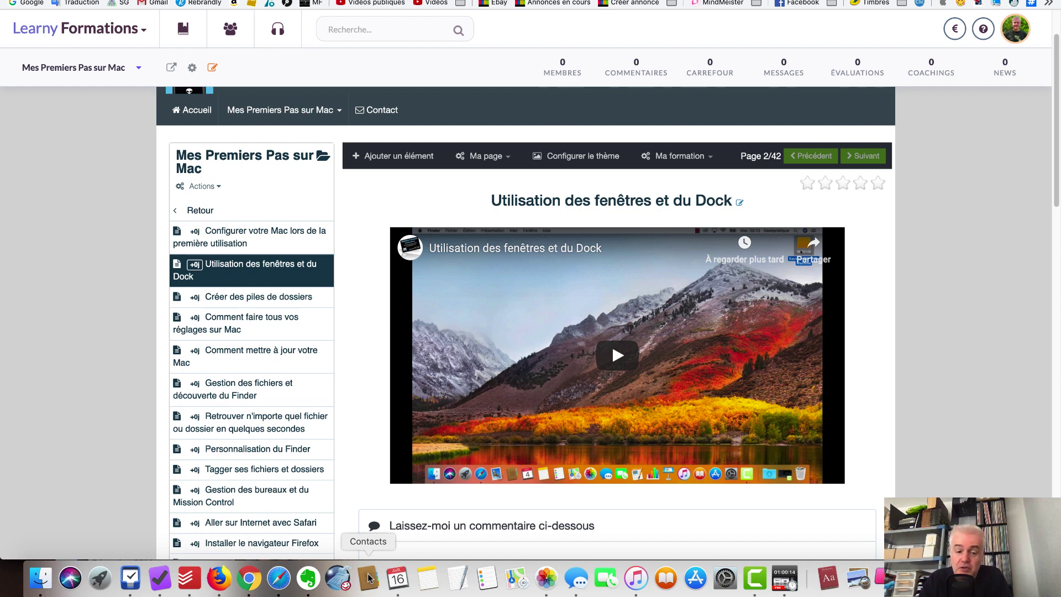
View the lesson Comment faire tous vos réglages sur Mac, followed by Comment mettre à jour votre Mac
{"action": "left_click", "coordinate": [275, 329]}
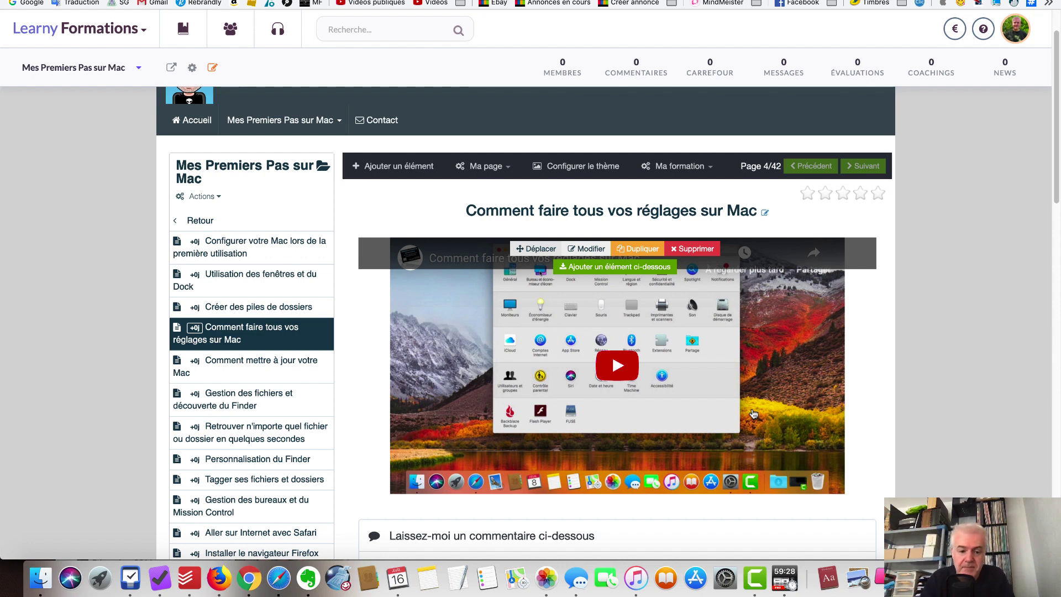
{"action": "left_click", "coordinate": [281, 368]}
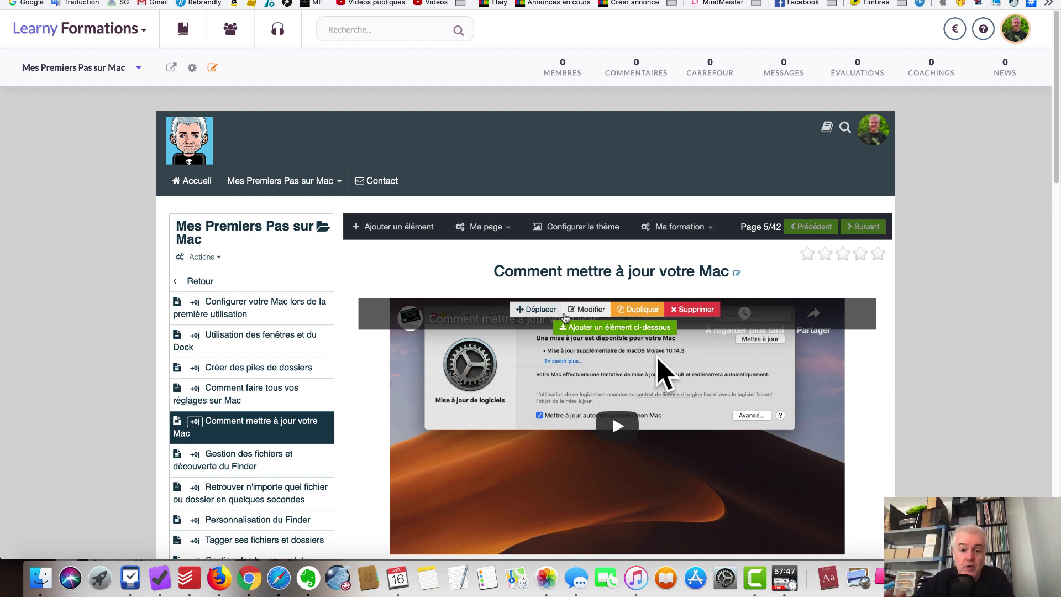
View the Finder lessons from Gestion des fichiers et découverte du Finder through to Personnalisation du Finder
{"action": "scroll", "coordinate": [565, 318], "scroll_direction": "down", "scroll_amount": 3}
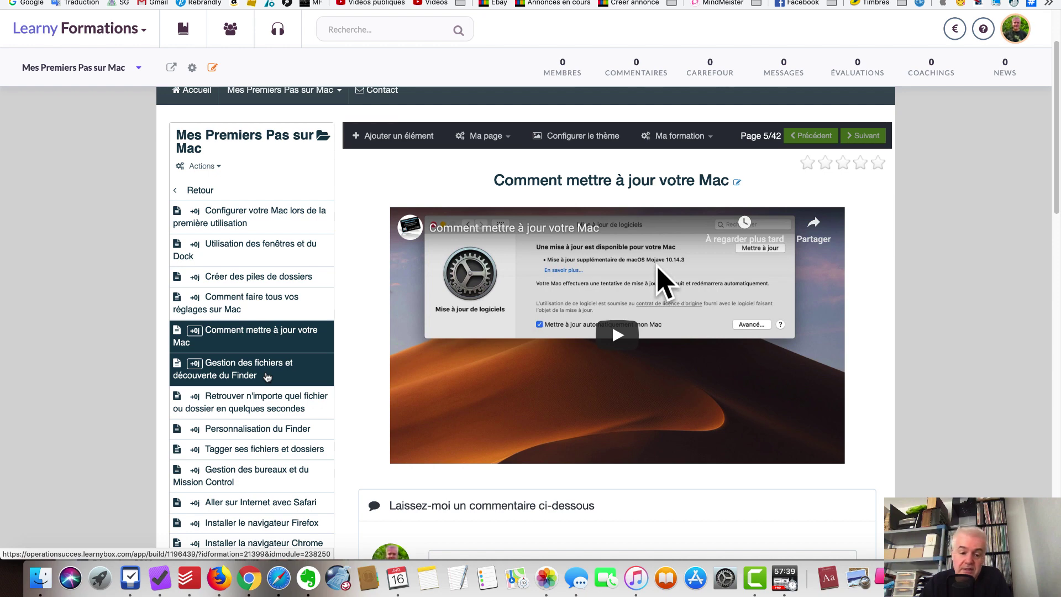
{"action": "left_click", "coordinate": [267, 377]}
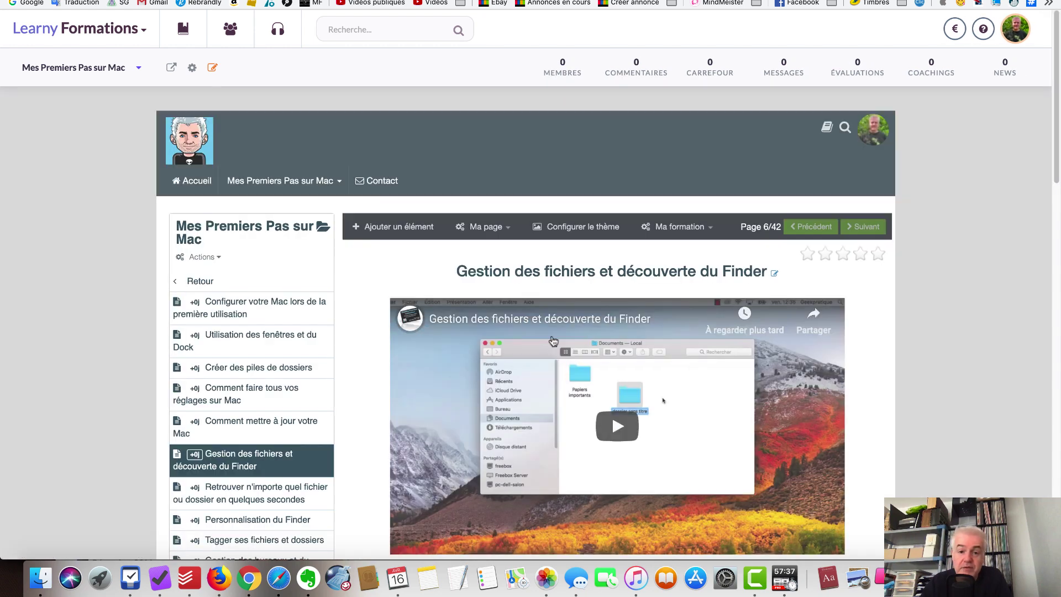
{"action": "mouse_move", "coordinate": [553, 341]}
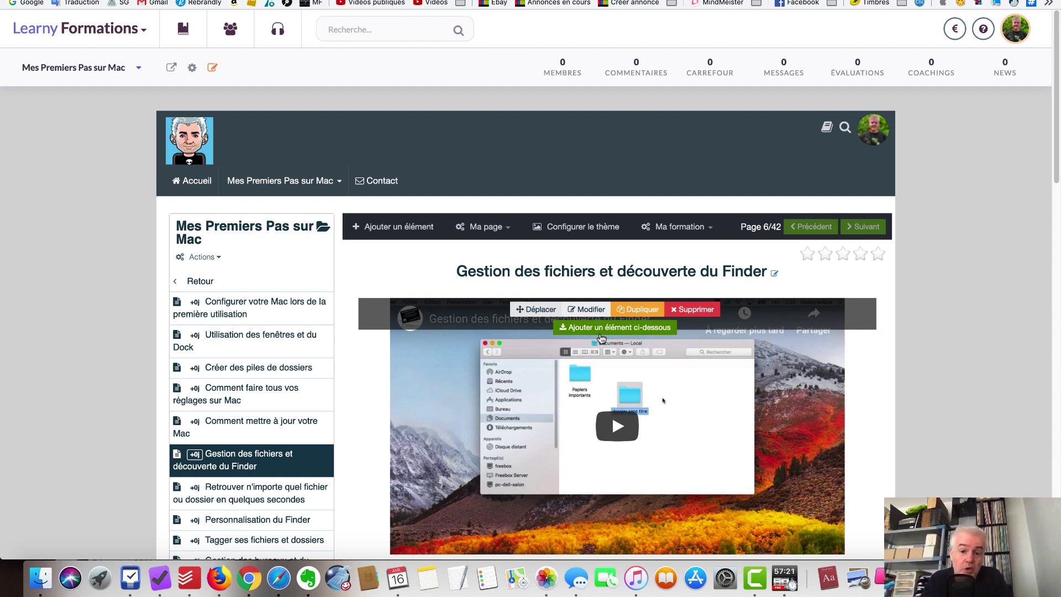
{"action": "scroll", "coordinate": [276, 392], "scroll_direction": "down", "scroll_amount": 3}
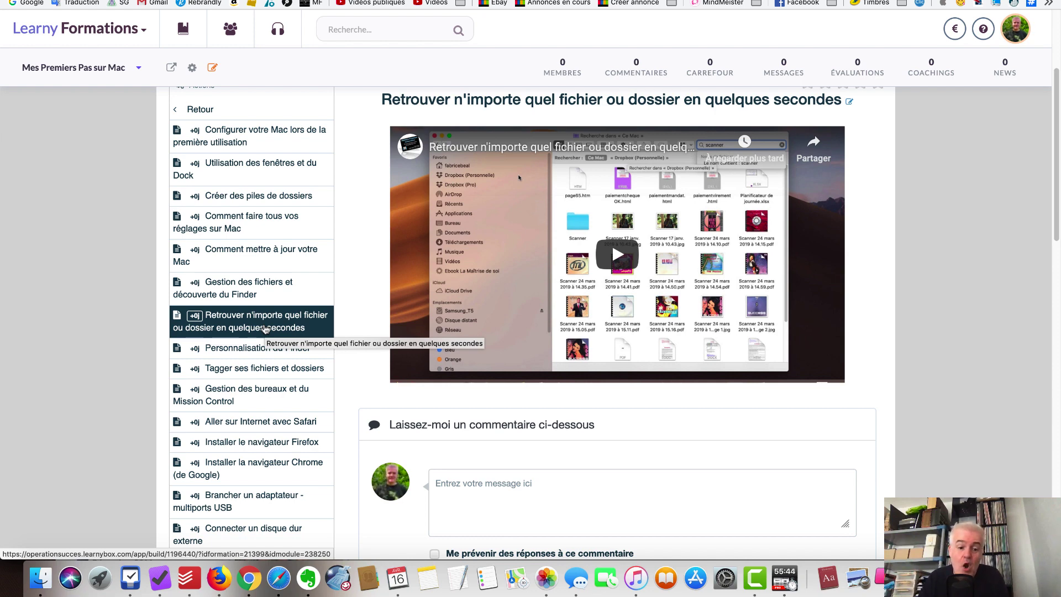
{"action": "left_click", "coordinate": [287, 349]}
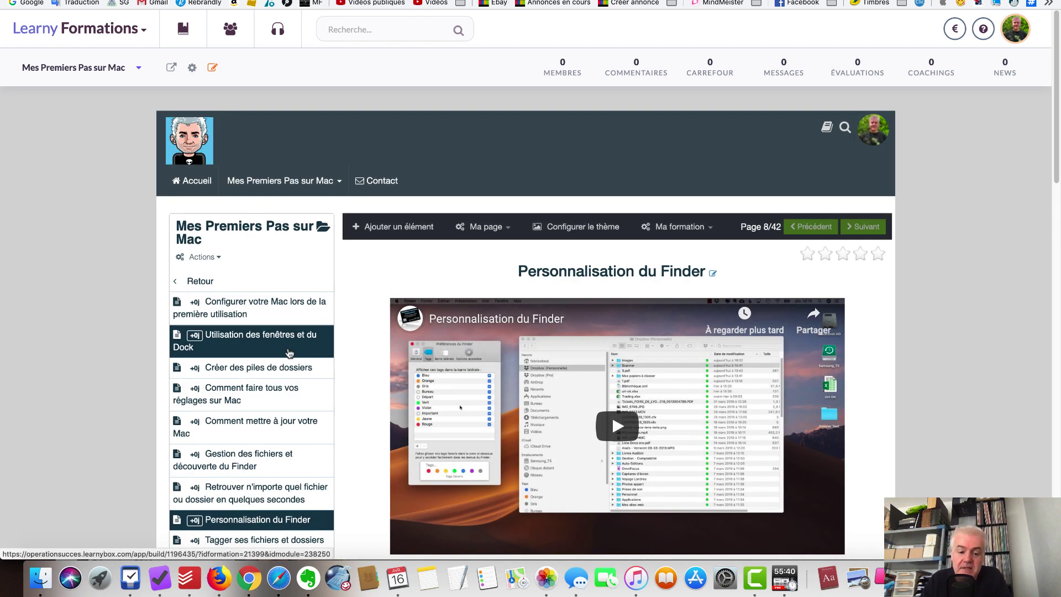
View the lesson Gestion des bureaux et du Mission Control, followed by Installer le navigateur Firefox
{"action": "scroll", "coordinate": [282, 426], "scroll_direction": "down", "scroll_amount": 3}
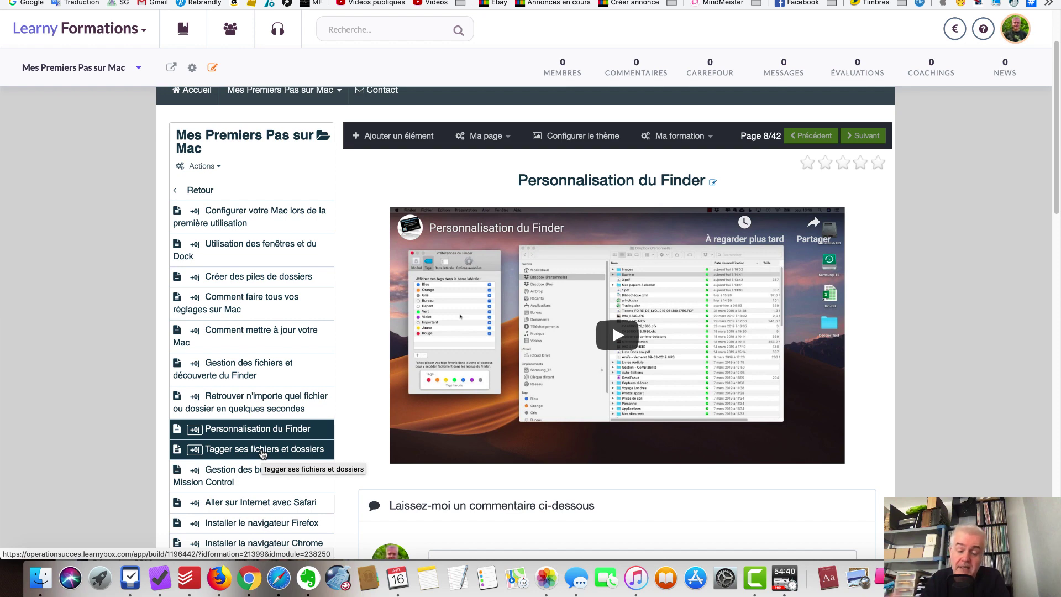
{"action": "scroll", "coordinate": [287, 401], "scroll_direction": "down", "scroll_amount": 2}
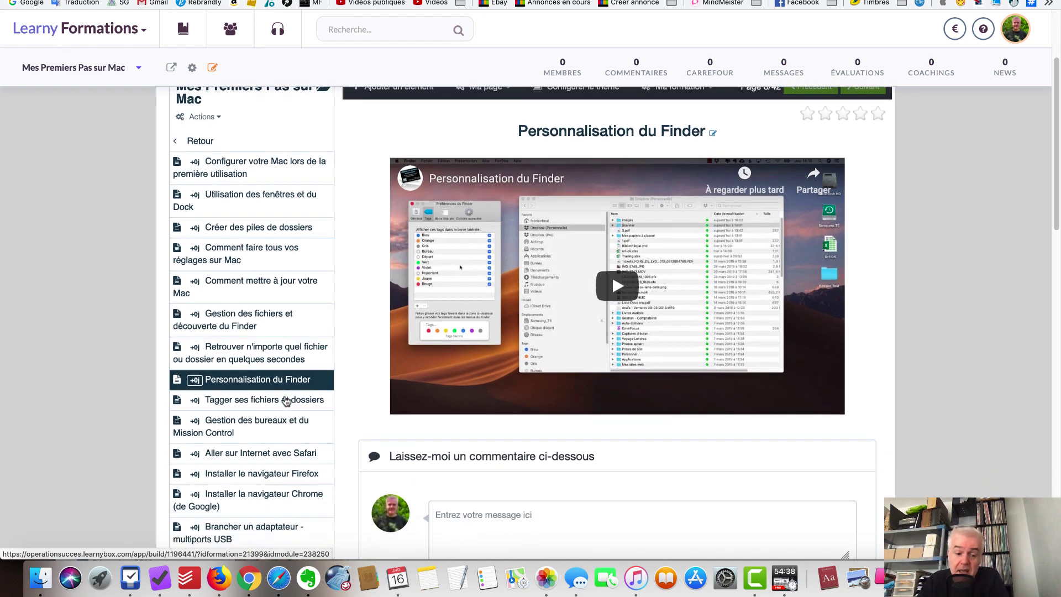
{"action": "left_click", "coordinate": [265, 421]}
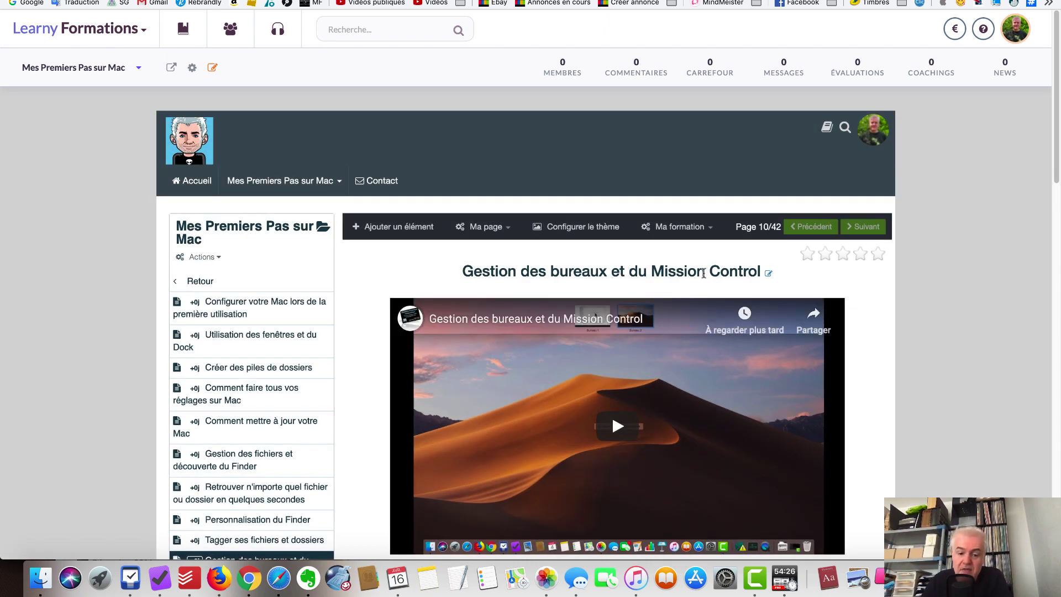
{"action": "scroll", "coordinate": [994, 363], "scroll_direction": "down", "scroll_amount": 3}
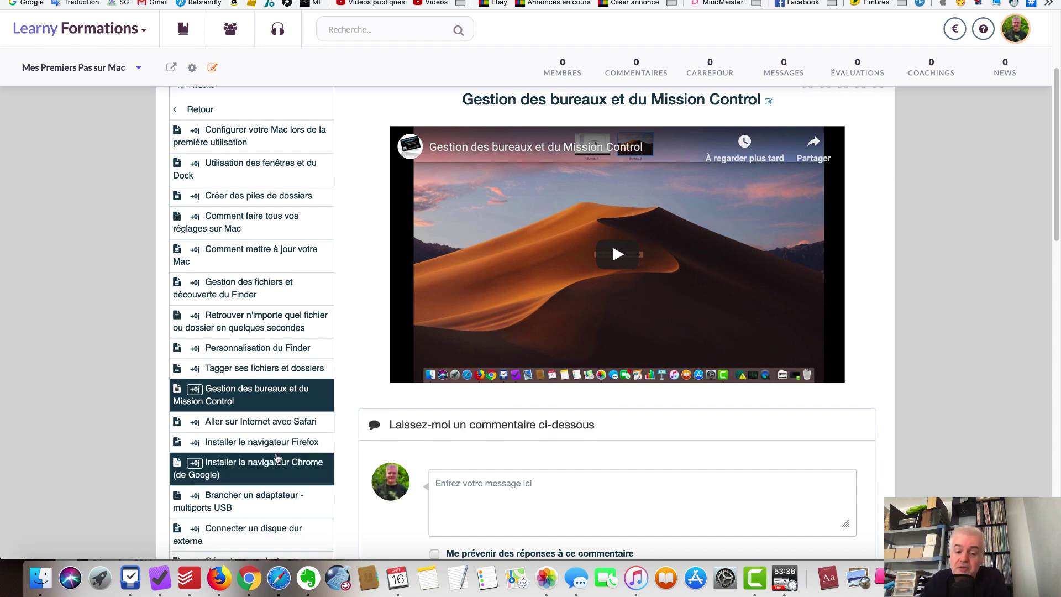
{"action": "left_click", "coordinate": [282, 447]}
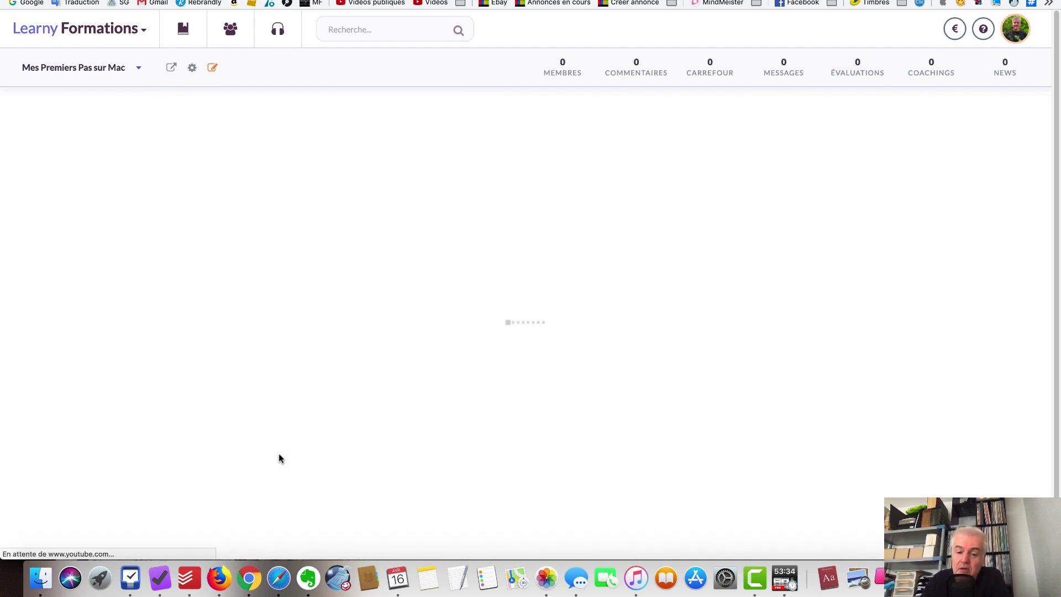
View the lesson Connecter un disque dur externe, followed by Gérer tous vos lecteurs externes
{"action": "scroll", "coordinate": [310, 395], "scroll_direction": "down", "scroll_amount": 6}
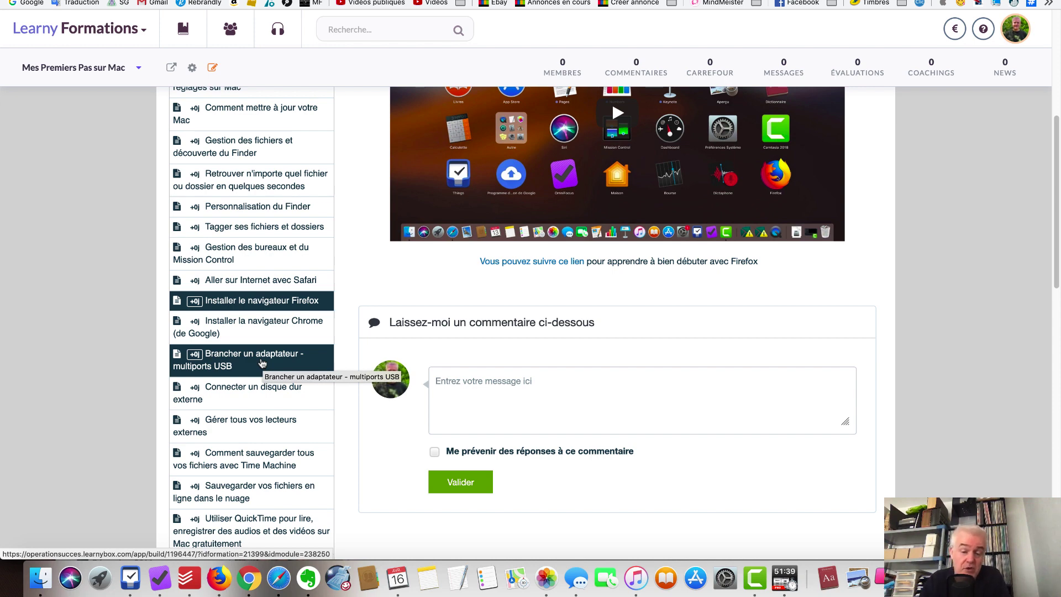
{"action": "left_click", "coordinate": [234, 390]}
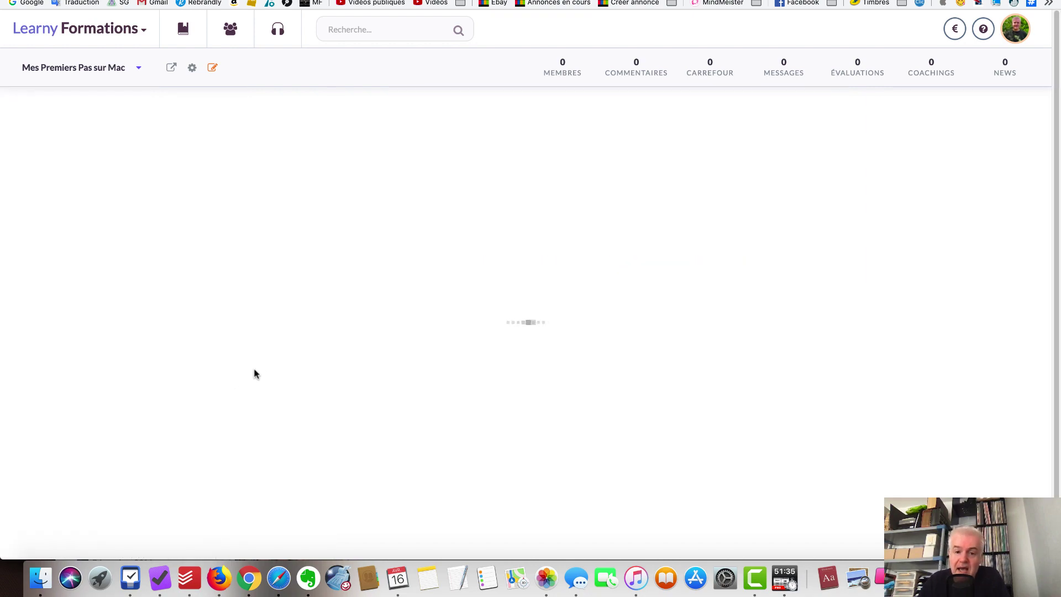
{"action": "scroll", "coordinate": [315, 399], "scroll_direction": "down", "scroll_amount": 10}
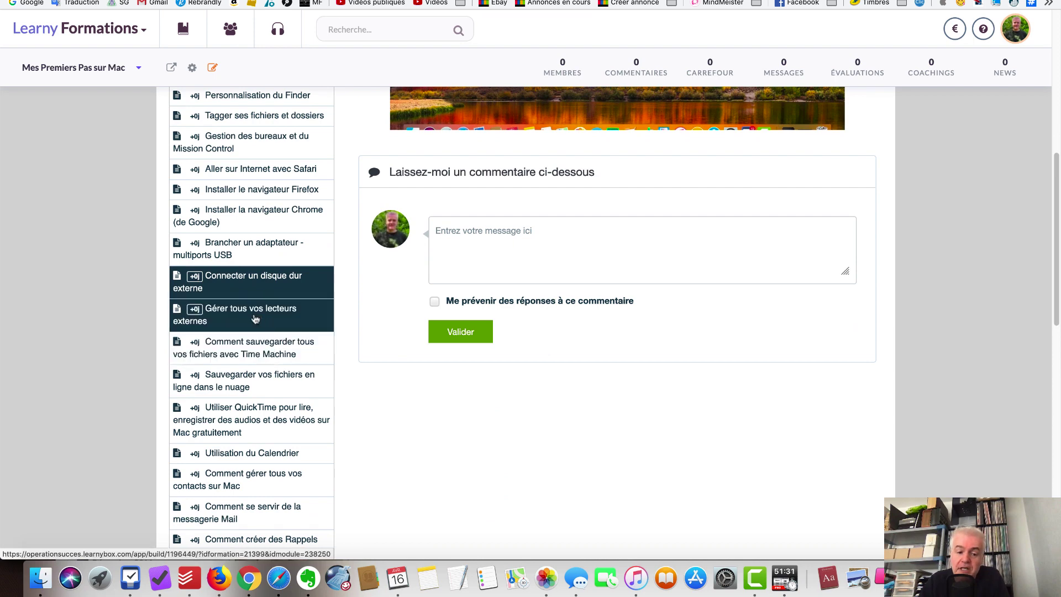
{"action": "left_click", "coordinate": [253, 316]}
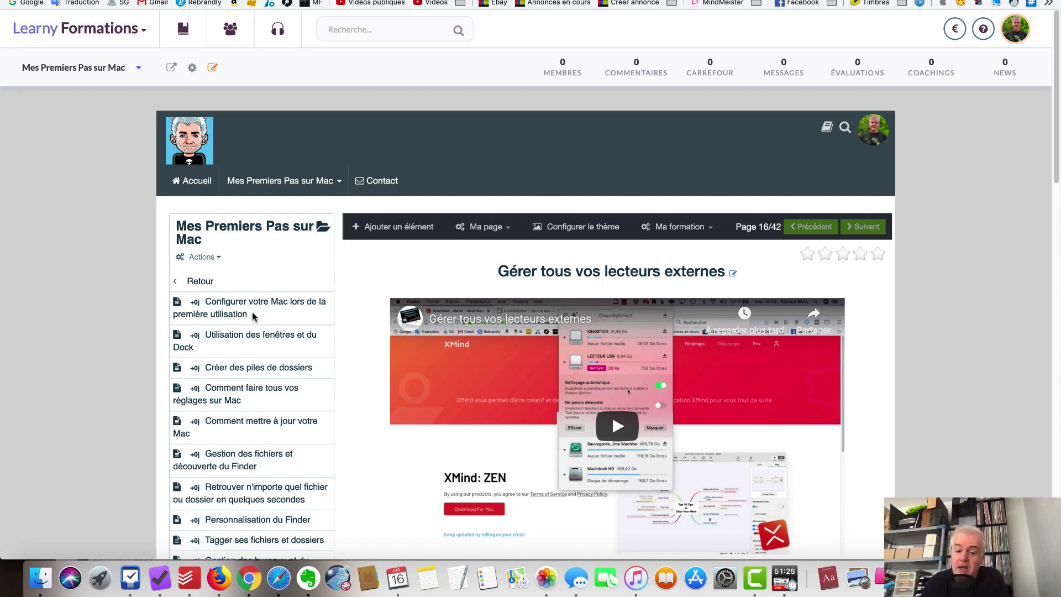
Look over the external drives lesson page and open the lesson Sauvegarder vos fichiers en ligne dans le nuage
{"action": "mouse_move", "coordinate": [724, 377]}
{"action": "scroll", "coordinate": [723, 377], "scroll_direction": "down", "scroll_amount": 1}
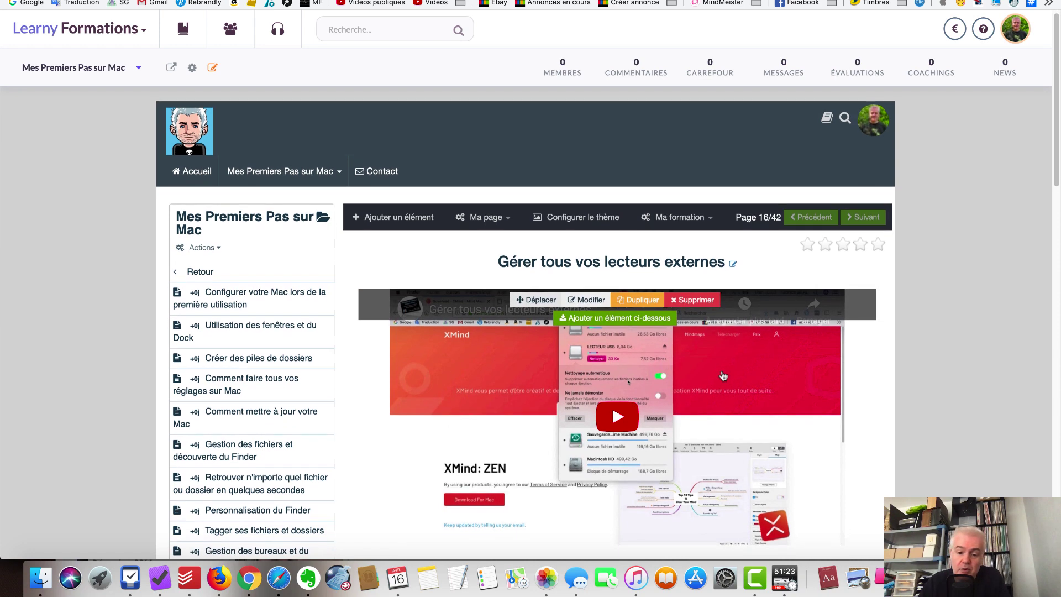
{"action": "scroll", "coordinate": [723, 377], "scroll_direction": "down", "scroll_amount": 10}
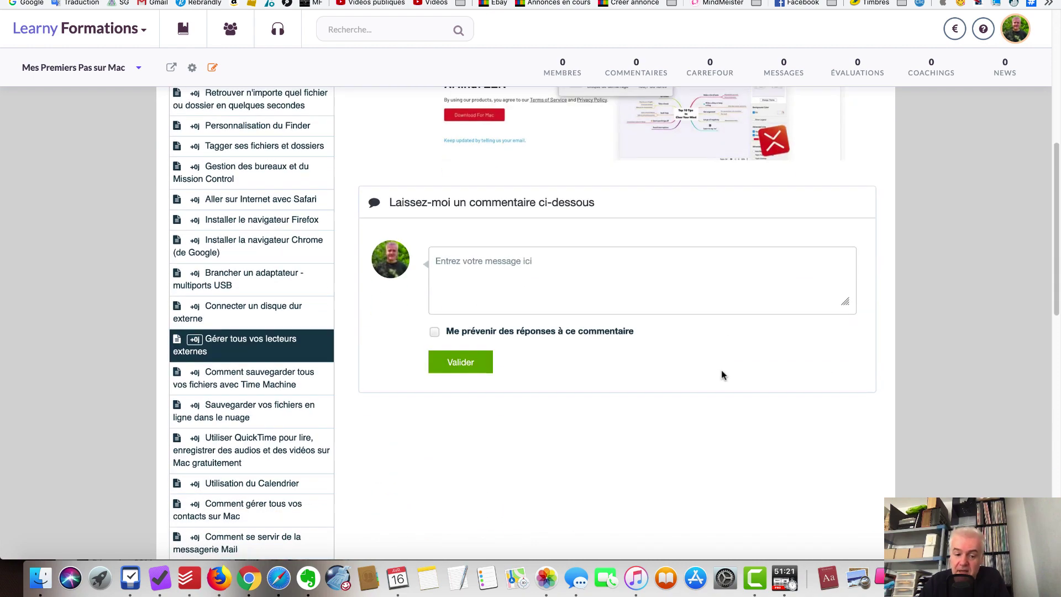
{"action": "scroll", "coordinate": [654, 360], "scroll_direction": "up", "scroll_amount": 4}
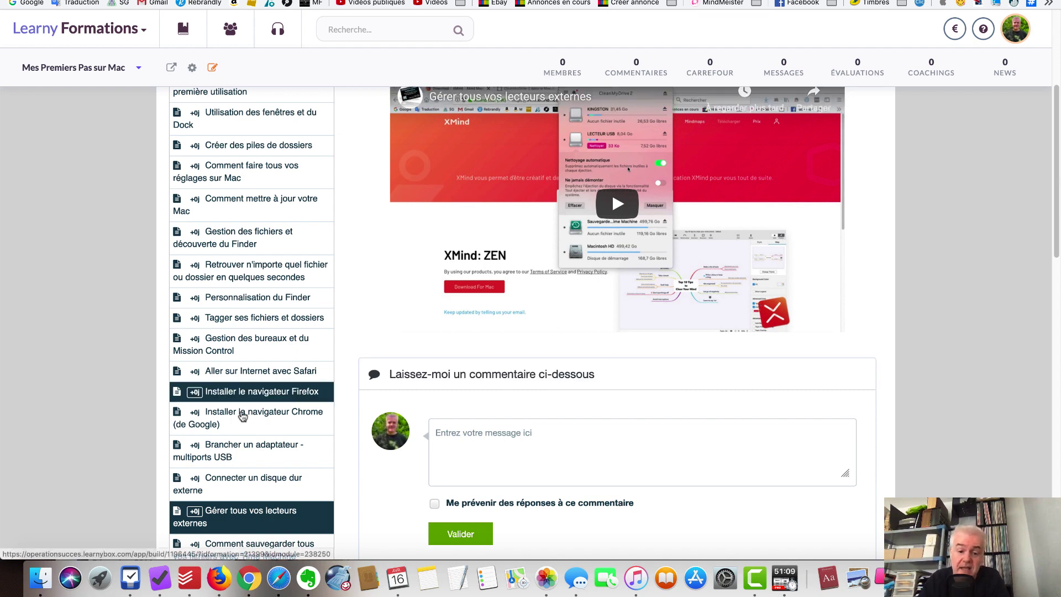
{"action": "scroll", "coordinate": [450, 400], "scroll_direction": "down", "scroll_amount": 2}
{"action": "scroll", "coordinate": [451, 400], "scroll_direction": "down", "scroll_amount": 6}
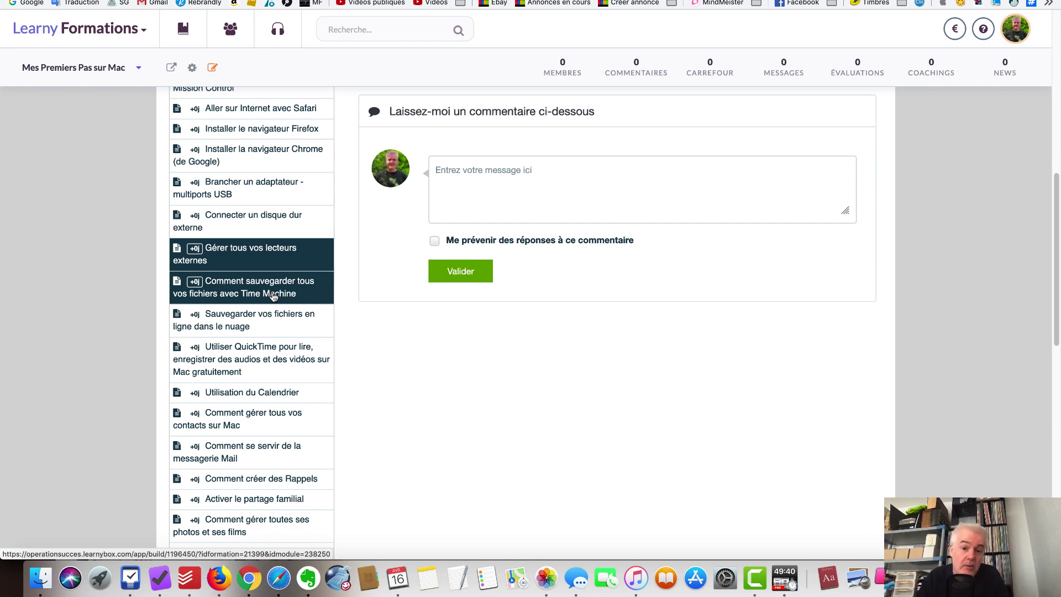
{"action": "left_click", "coordinate": [260, 322]}
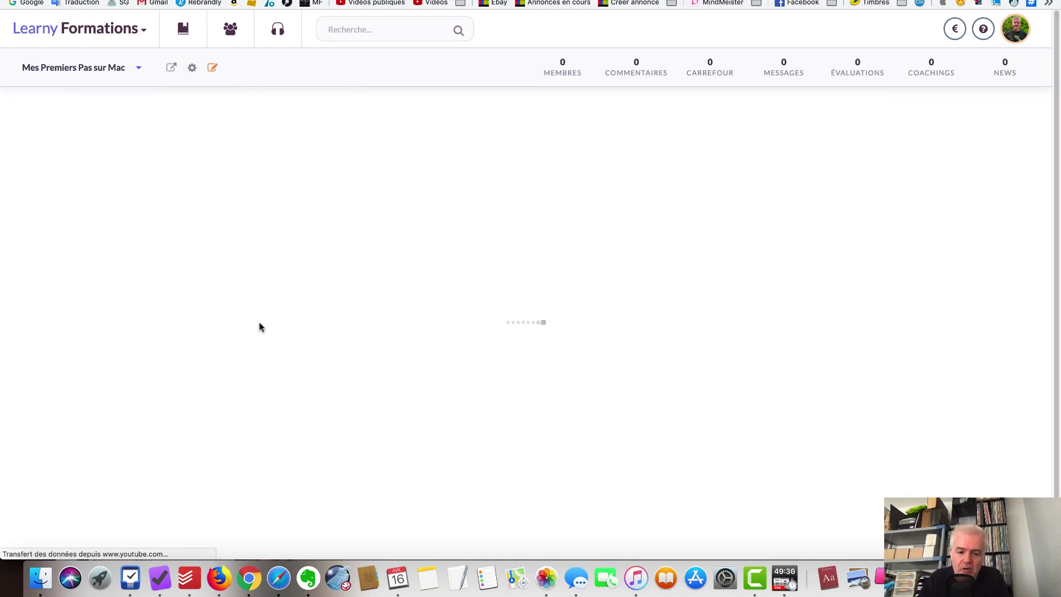
View the lesson on using QuickTime to play and record audio and video, followed by Comment gérer tous vos contacts sur Mac
{"action": "scroll", "coordinate": [270, 342], "scroll_direction": "down", "scroll_amount": 8}
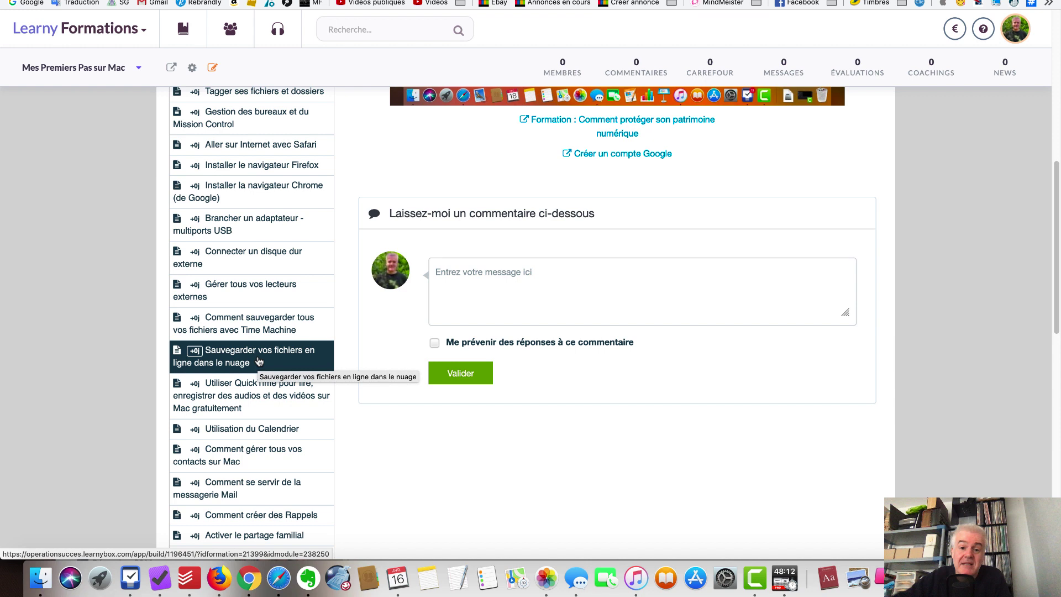
{"action": "scroll", "coordinate": [263, 343], "scroll_direction": "down", "scroll_amount": 5}
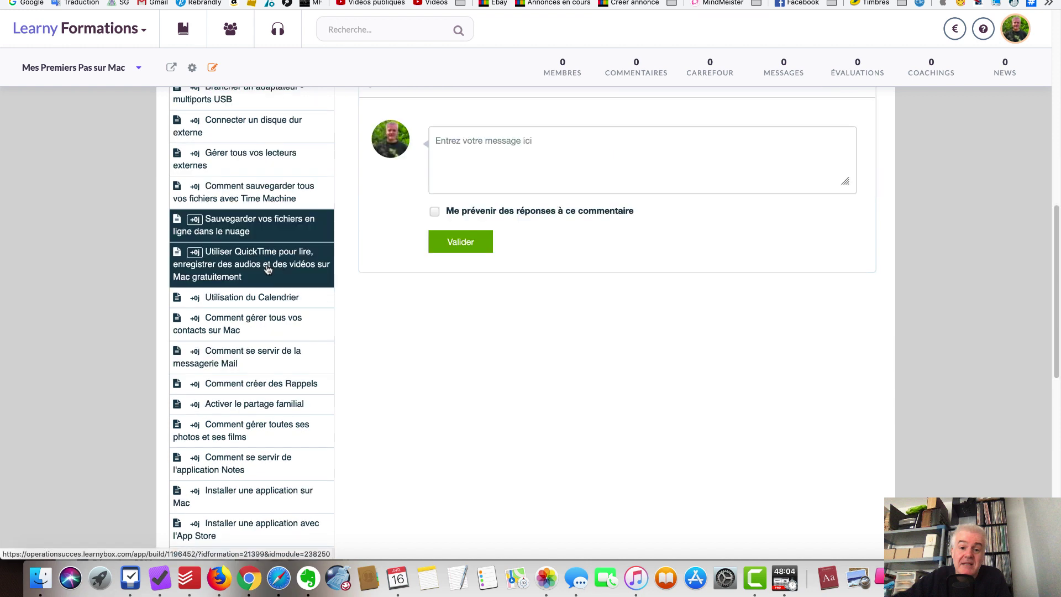
{"action": "left_click", "coordinate": [264, 269]}
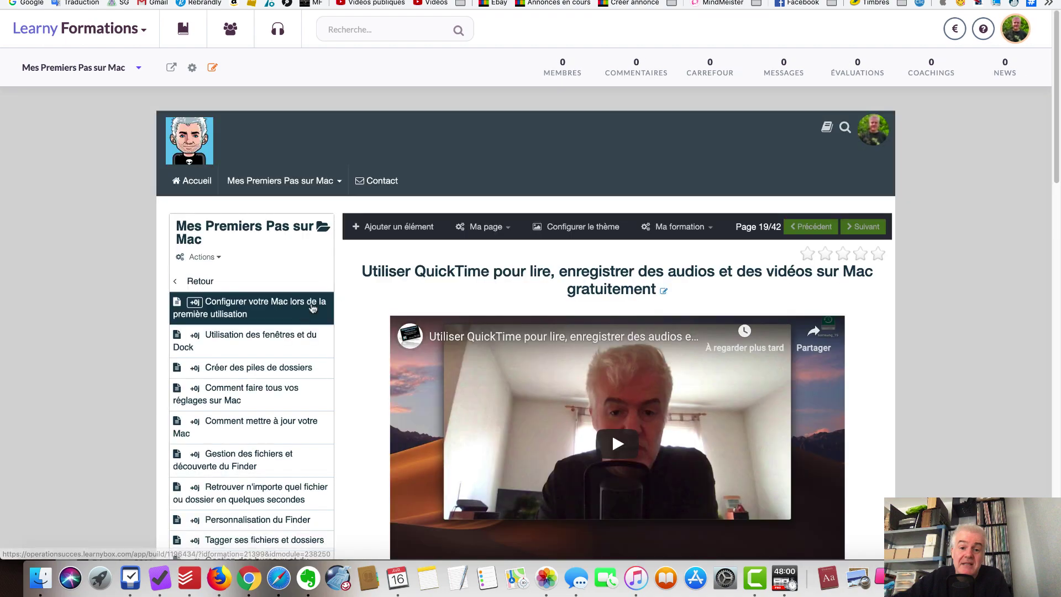
{"action": "scroll", "coordinate": [299, 301], "scroll_direction": "down", "scroll_amount": 10}
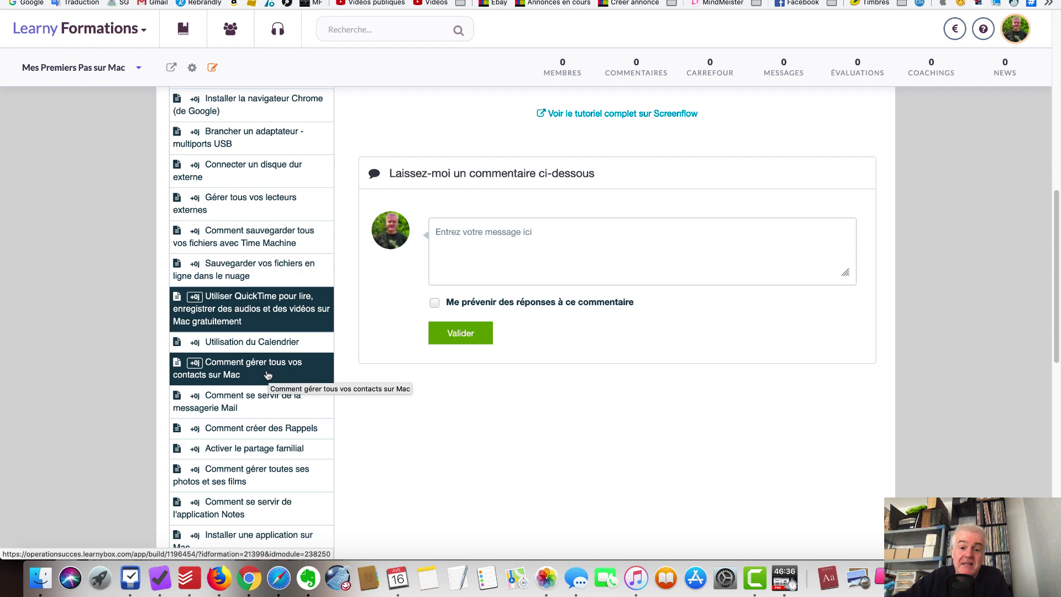
{"action": "left_click", "coordinate": [268, 376]}
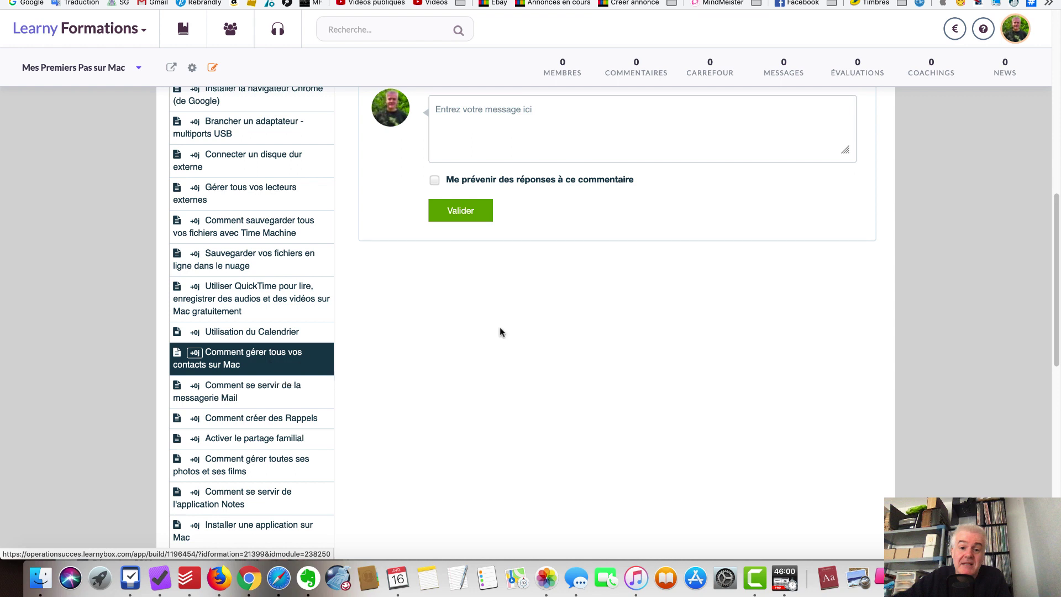
View the lesson Comment se servir de la messagerie Mail, followed by Comment créer des Rappels
{"action": "left_click", "coordinate": [255, 398]}
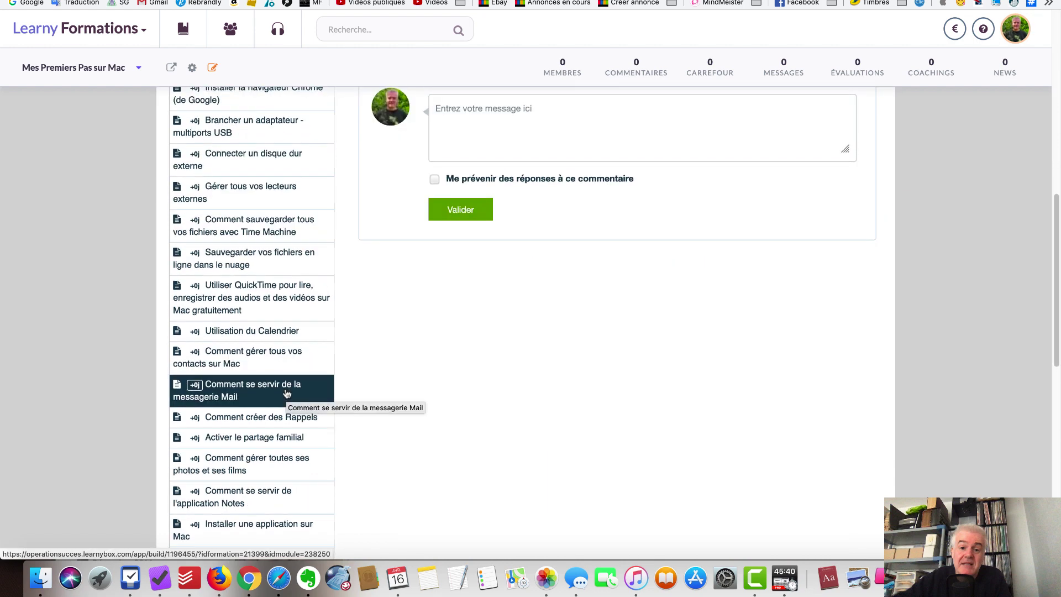
{"action": "scroll", "coordinate": [271, 381], "scroll_direction": "down", "scroll_amount": 1}
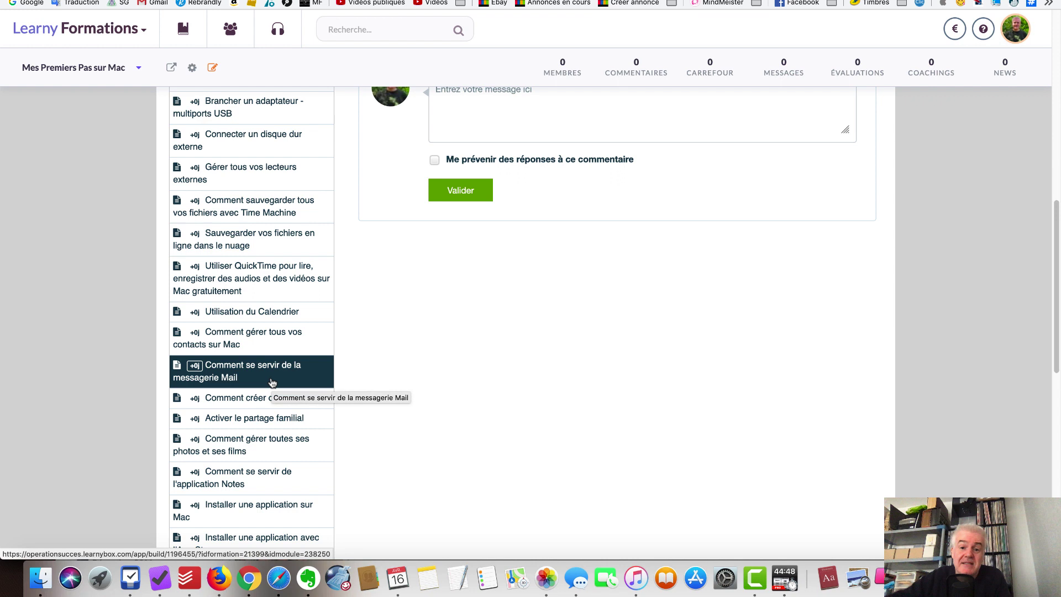
{"action": "left_click", "coordinate": [250, 404]}
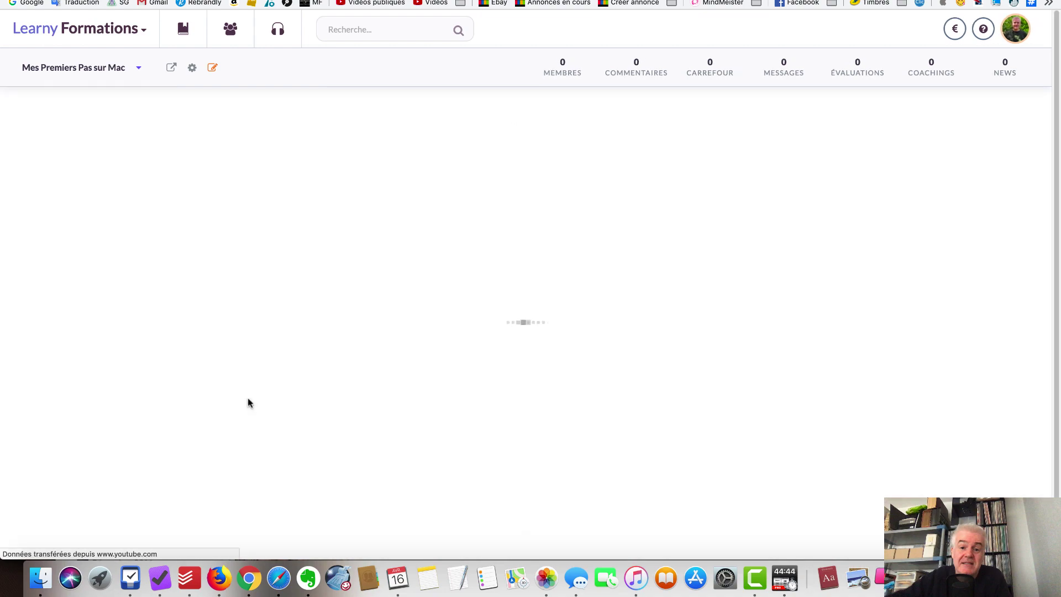
View the lesson Activer le partage familial, followed by Comment se servir de l'application Notes
{"action": "scroll", "coordinate": [332, 459], "scroll_direction": "down", "scroll_amount": 10}
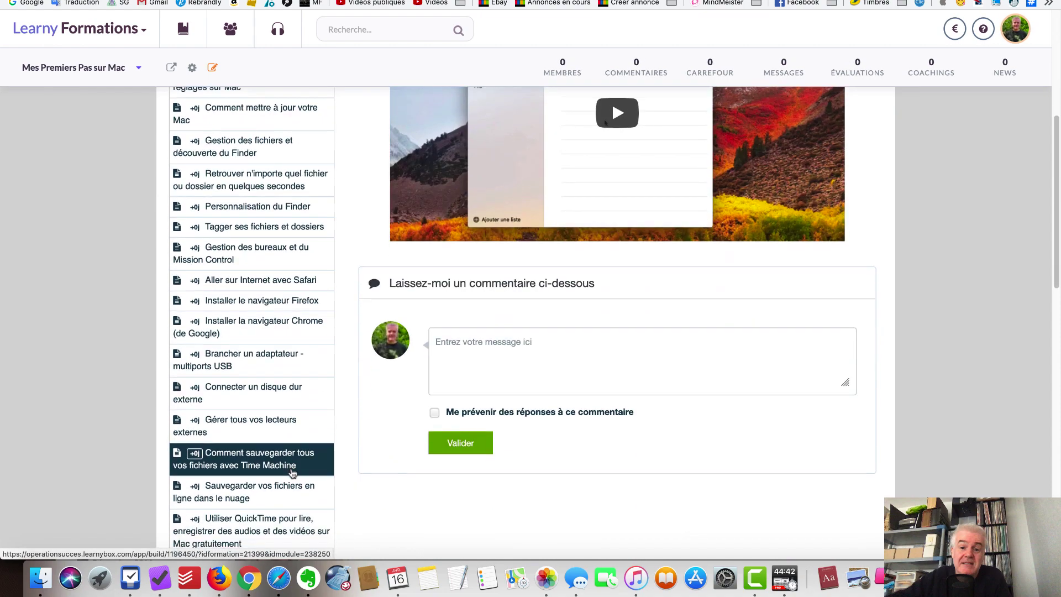
{"action": "scroll", "coordinate": [433, 456], "scroll_direction": "down", "scroll_amount": 5}
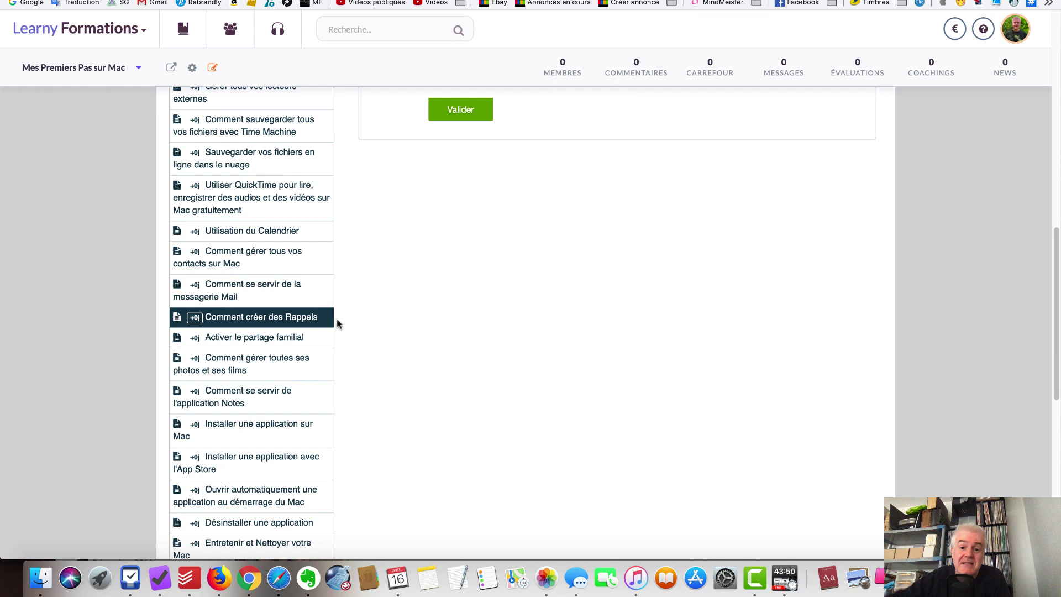
{"action": "left_click", "coordinate": [260, 342]}
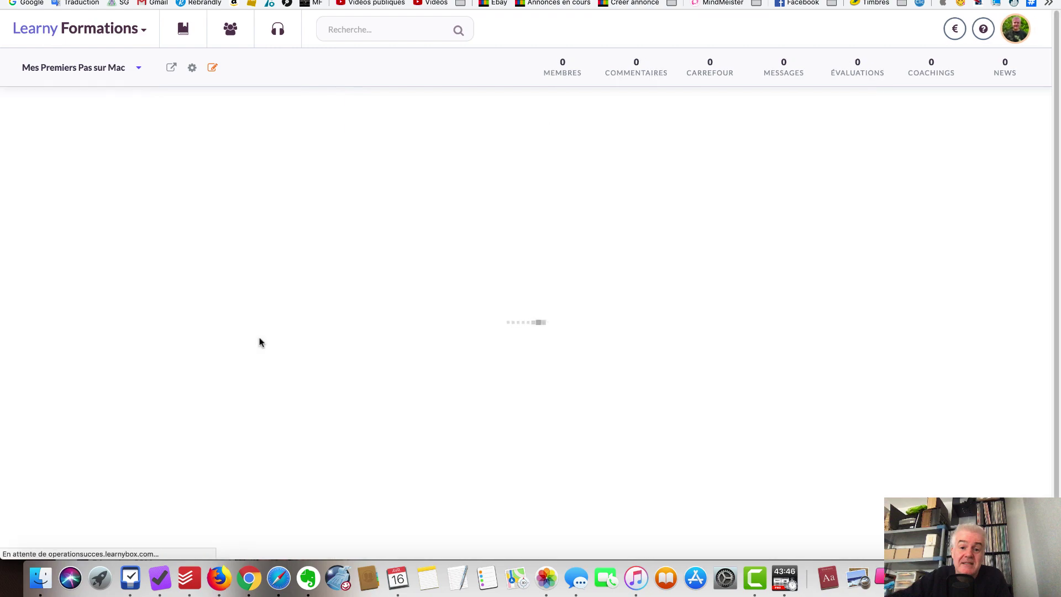
{"action": "scroll", "coordinate": [268, 337], "scroll_direction": "down", "scroll_amount": 15}
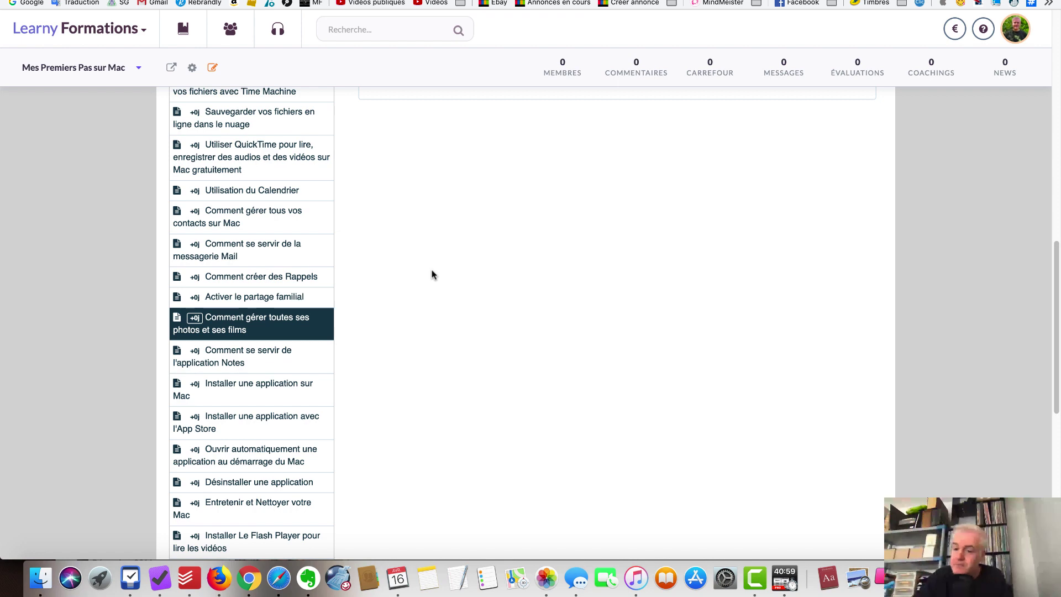
{"action": "left_click", "coordinate": [270, 358]}
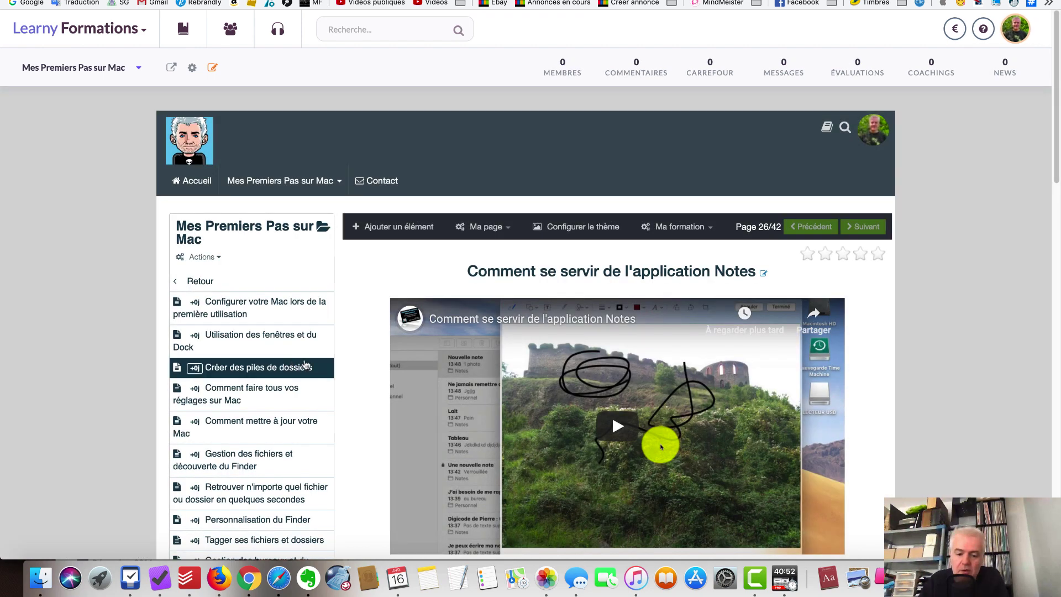
Look over the lesson Installer une application sur Mac and open the lesson Désinstaller une application
{"action": "scroll", "coordinate": [916, 353], "scroll_direction": "down", "scroll_amount": 1}
{"action": "scroll", "coordinate": [916, 354], "scroll_direction": "down", "scroll_amount": 4}
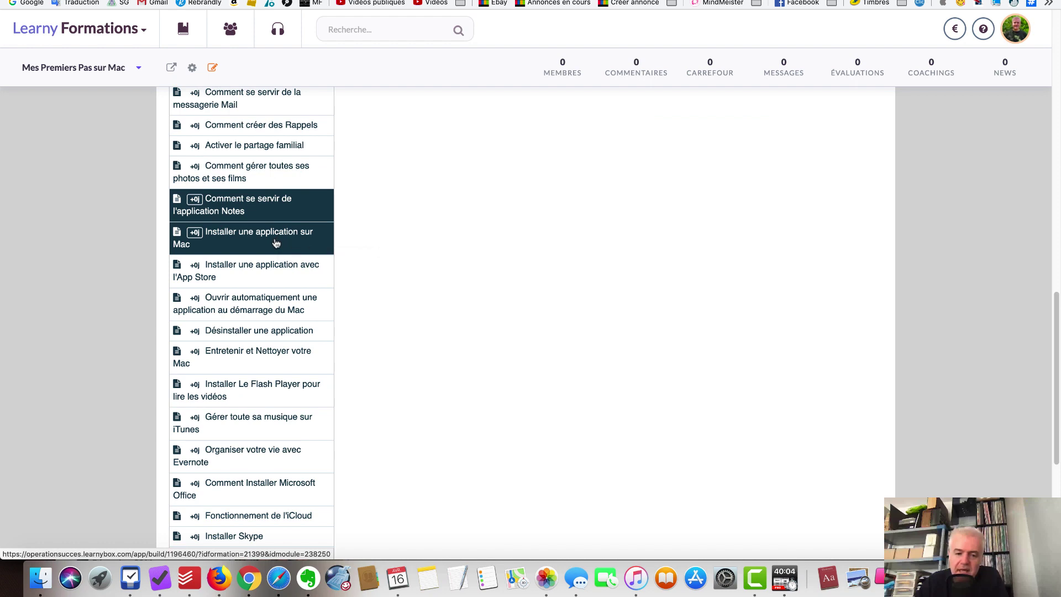
{"action": "left_click", "coordinate": [276, 244]}
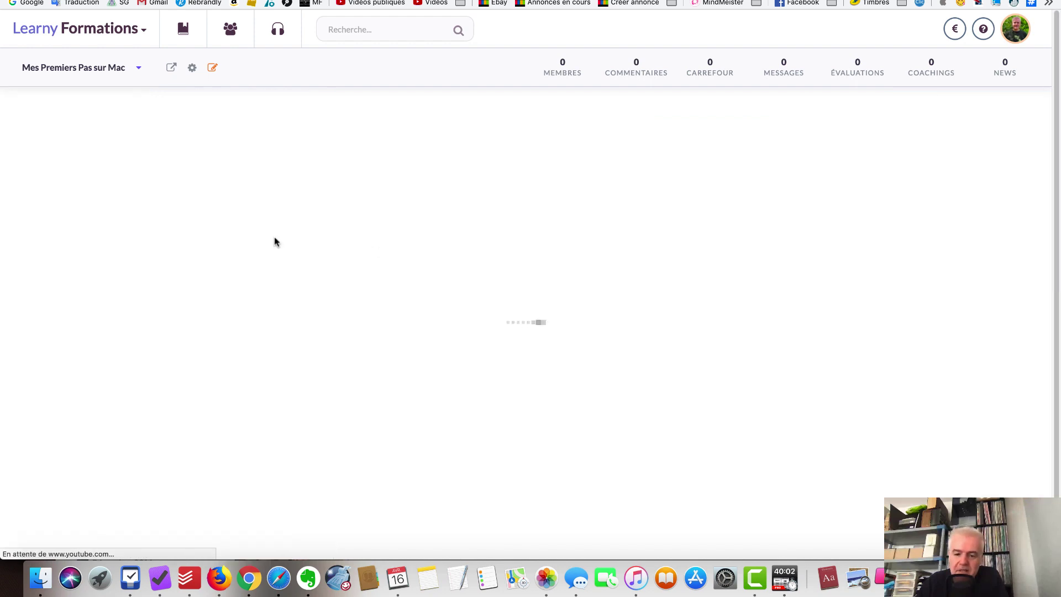
{"action": "scroll", "coordinate": [584, 332], "scroll_direction": "down", "scroll_amount": 10}
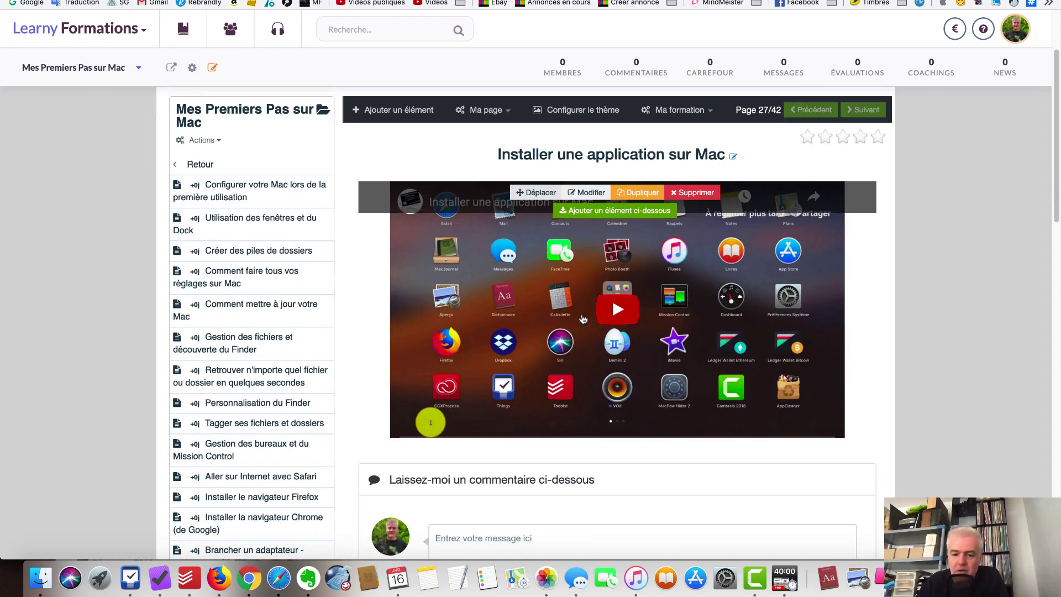
{"action": "scroll", "coordinate": [585, 332], "scroll_direction": "down", "scroll_amount": 3}
{"action": "scroll", "coordinate": [583, 332], "scroll_direction": "up", "scroll_amount": 3}
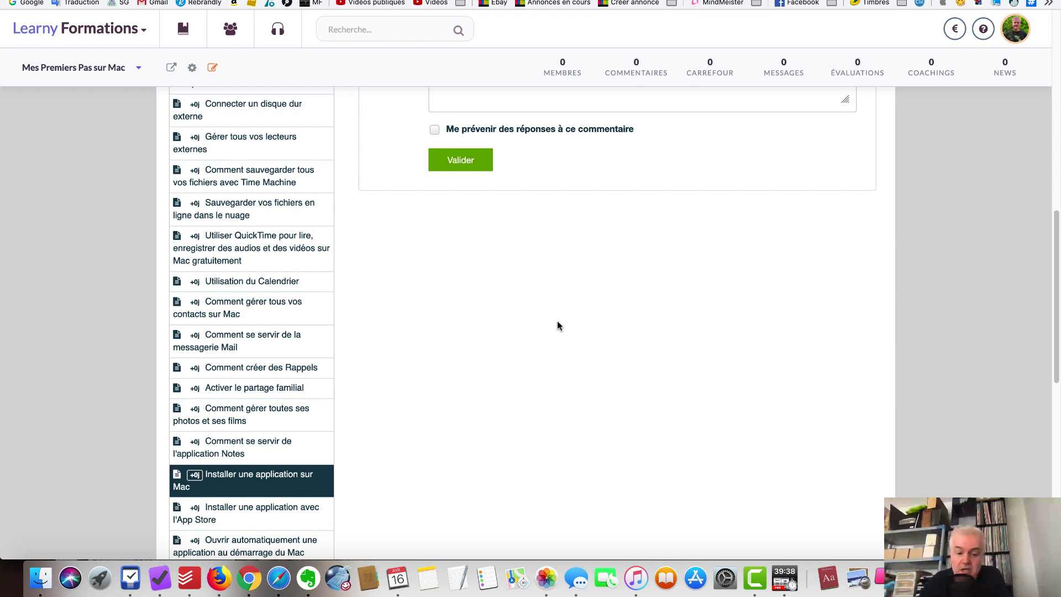
{"action": "scroll", "coordinate": [475, 361], "scroll_direction": "down", "scroll_amount": 5}
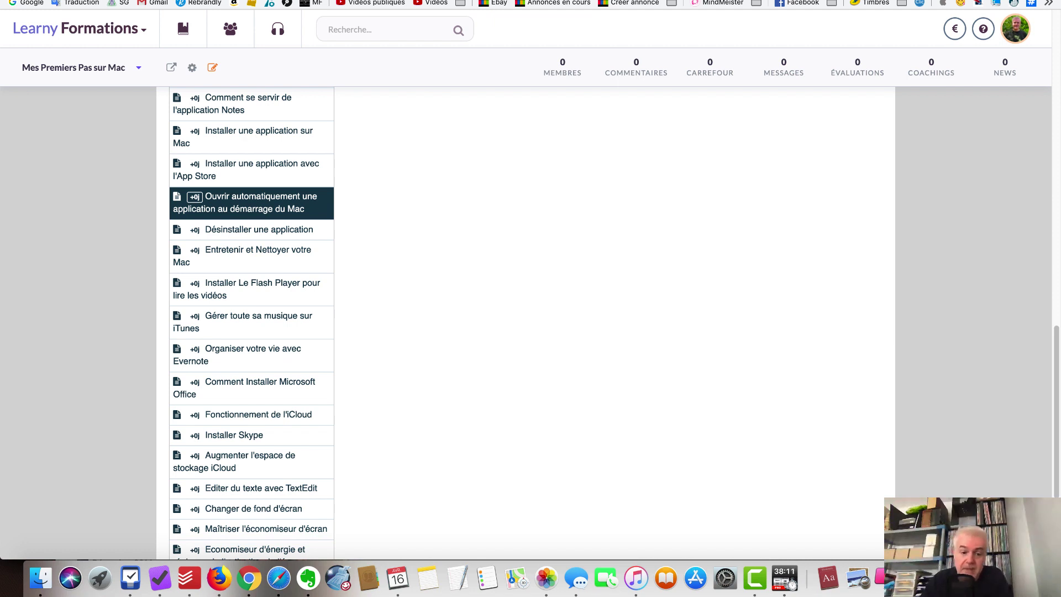
{"action": "left_click", "coordinate": [221, 235]}
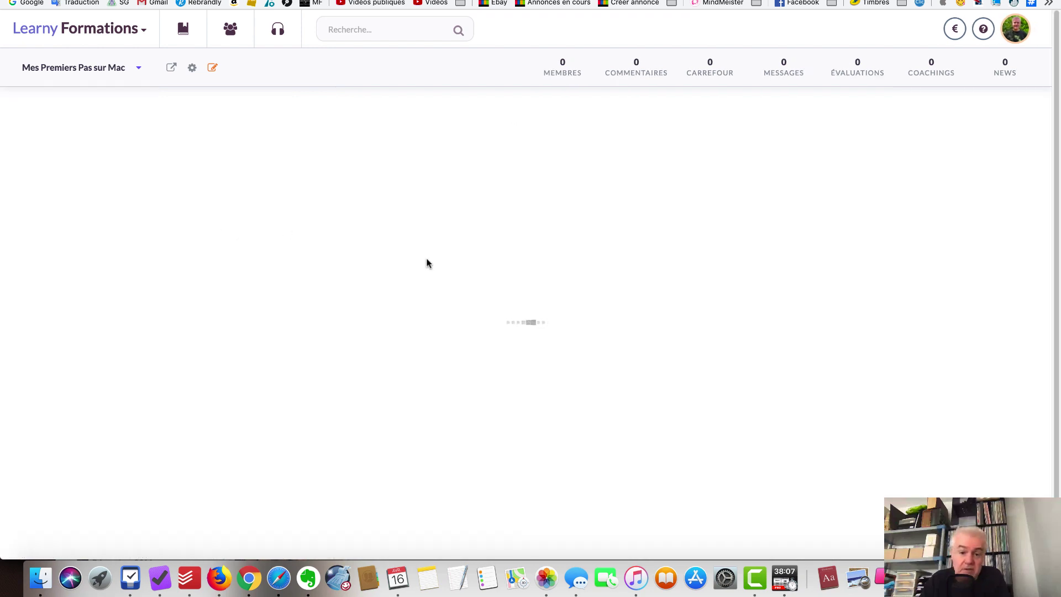
View the lesson Comment Installer Microsoft Office, followed by Changer de fond d'écran
{"action": "scroll", "coordinate": [280, 336], "scroll_direction": "down", "scroll_amount": 10}
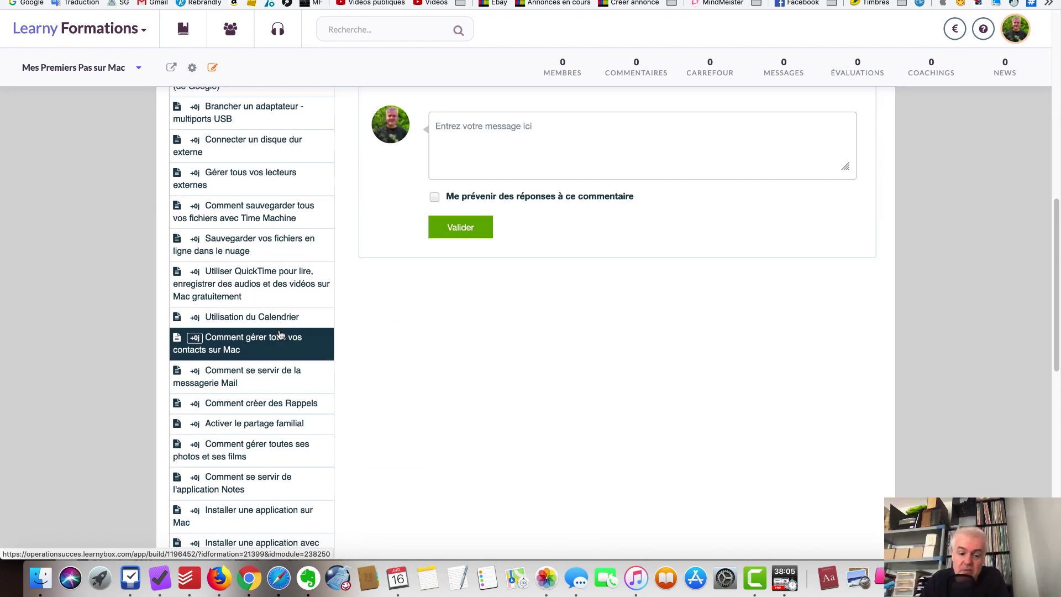
{"action": "scroll", "coordinate": [281, 335], "scroll_direction": "down", "scroll_amount": 5}
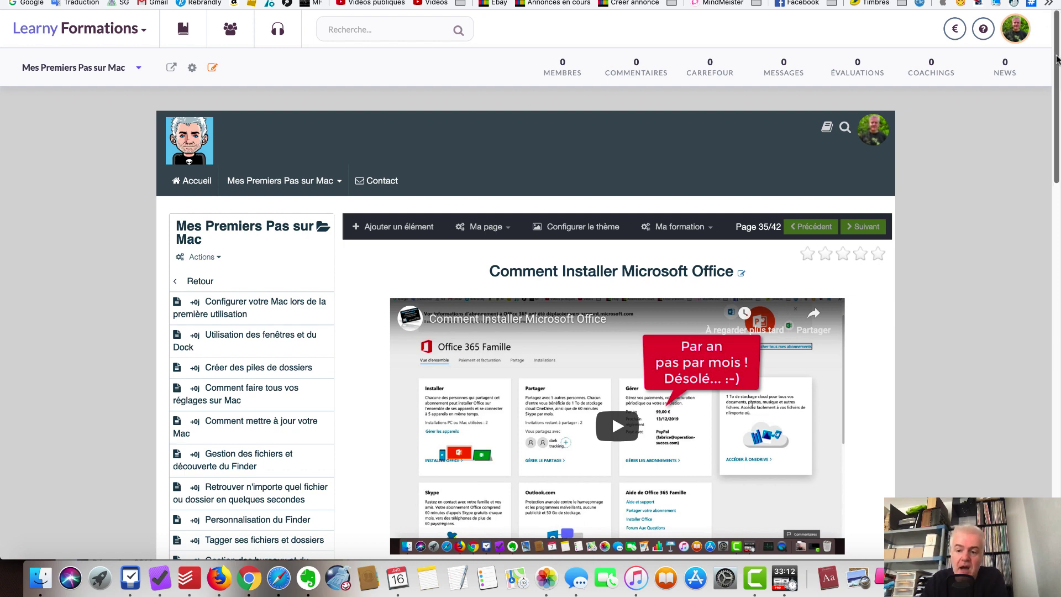
{"action": "scroll", "coordinate": [1057, 60], "scroll_direction": "down", "scroll_amount": 5}
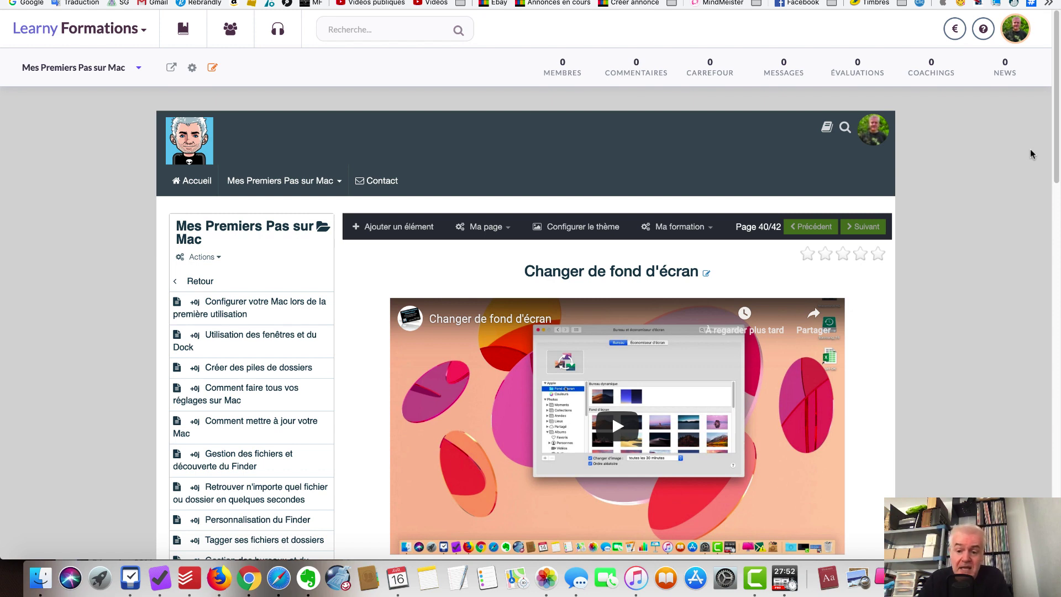
{"action": "mouse_move", "coordinate": [744, 367]}
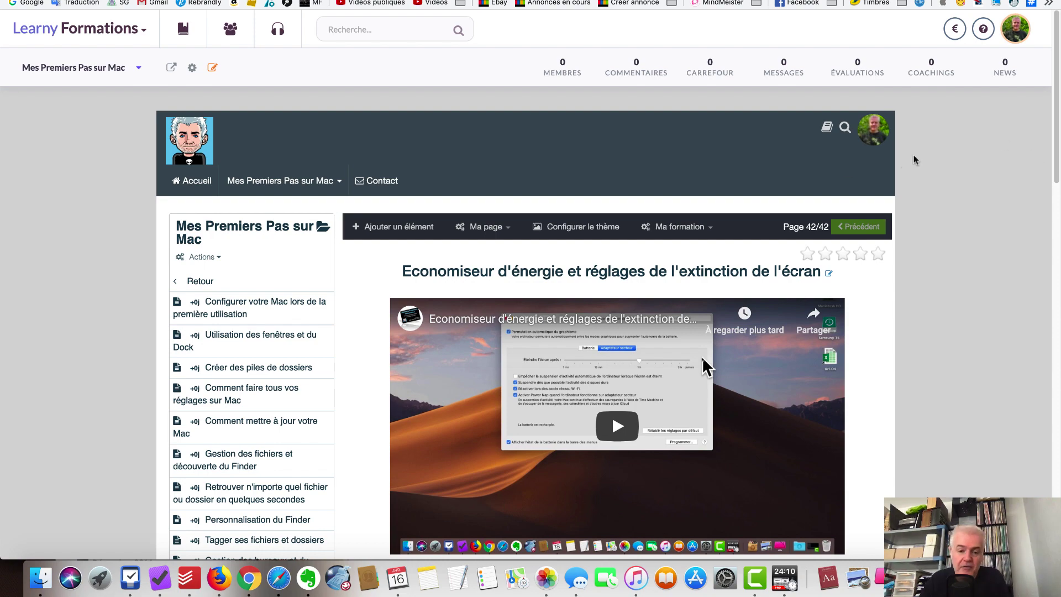
Look through the course's full lesson list from the last lesson page, Economiseur d'énergie et réglages de l'extinction de l'écran
{"action": "scroll", "coordinate": [526, 238], "scroll_direction": "down", "scroll_amount": 10}
{"action": "scroll", "coordinate": [409, 282], "scroll_direction": "down", "scroll_amount": 10}
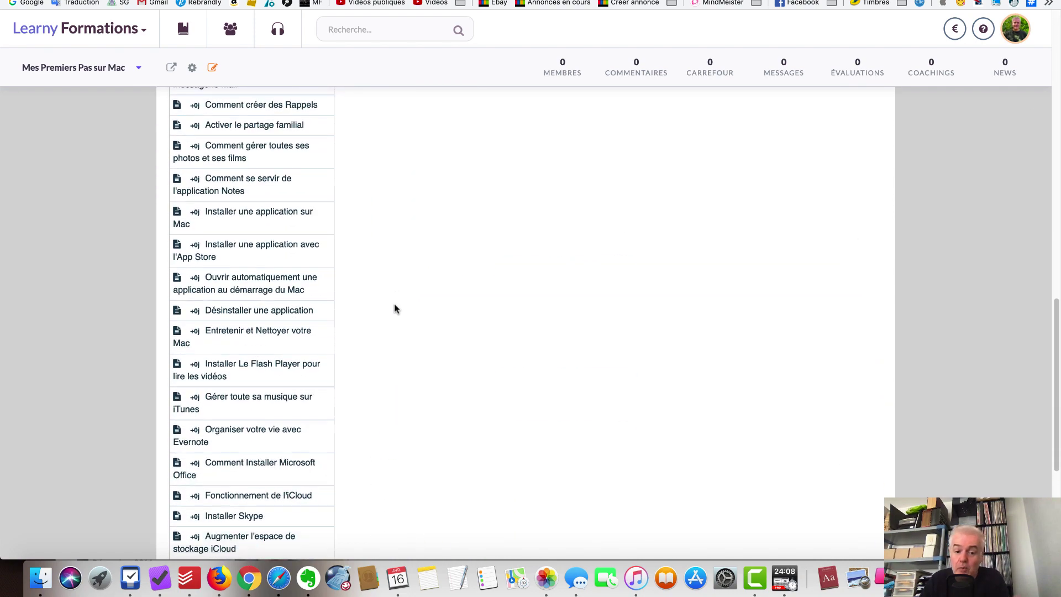
{"action": "scroll", "coordinate": [381, 334], "scroll_direction": "up", "scroll_amount": 10}
{"action": "scroll", "coordinate": [293, 326], "scroll_direction": "up", "scroll_amount": 10}
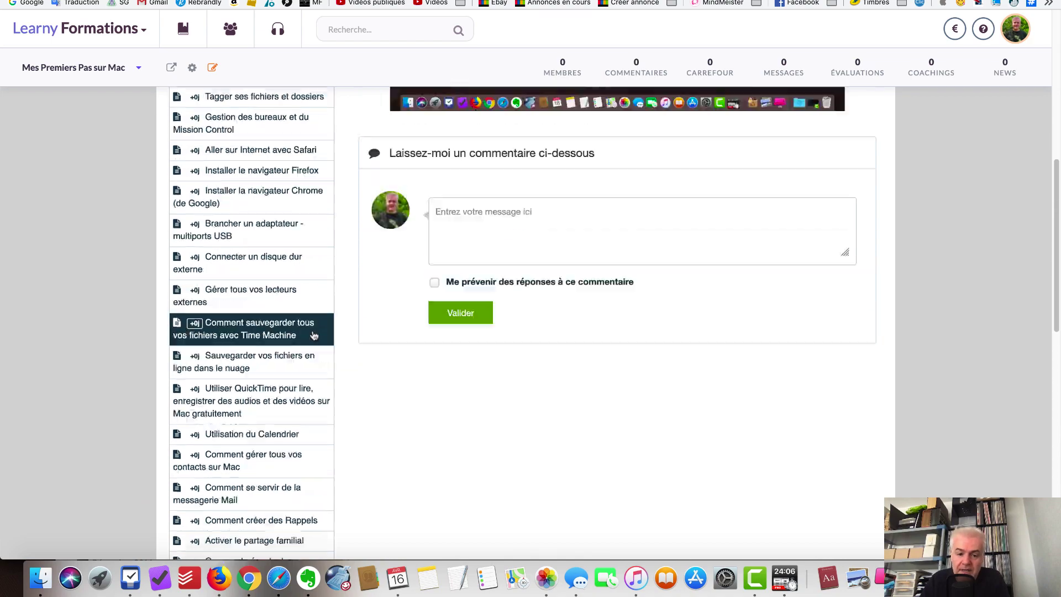
{"action": "scroll", "coordinate": [287, 319], "scroll_direction": "down", "scroll_amount": 10}
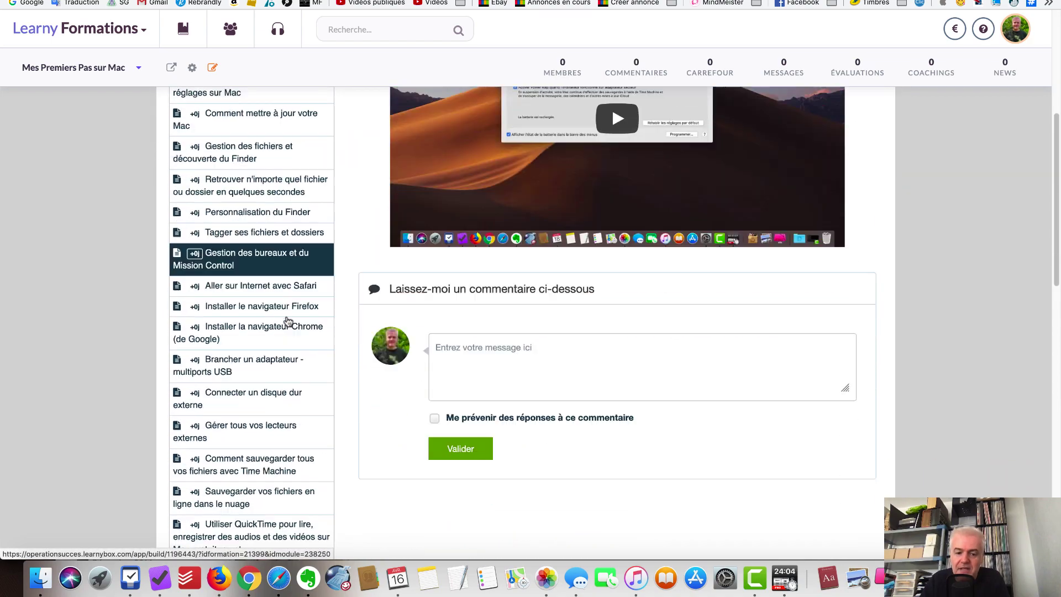
{"action": "scroll", "coordinate": [187, 352], "scroll_direction": "down", "scroll_amount": 10}
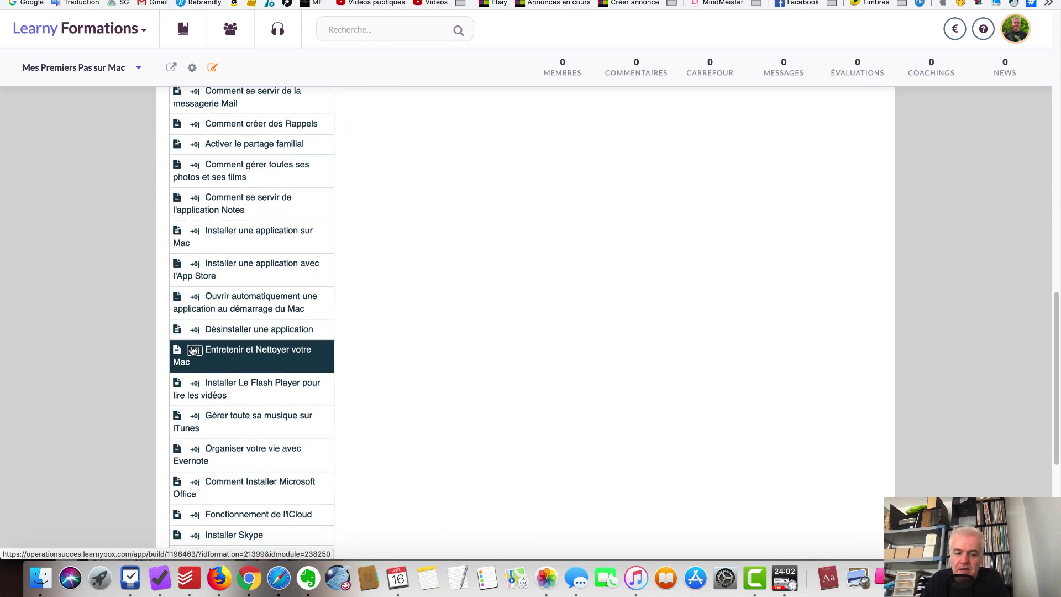
{"action": "scroll", "coordinate": [164, 328], "scroll_direction": "up", "scroll_amount": 10}
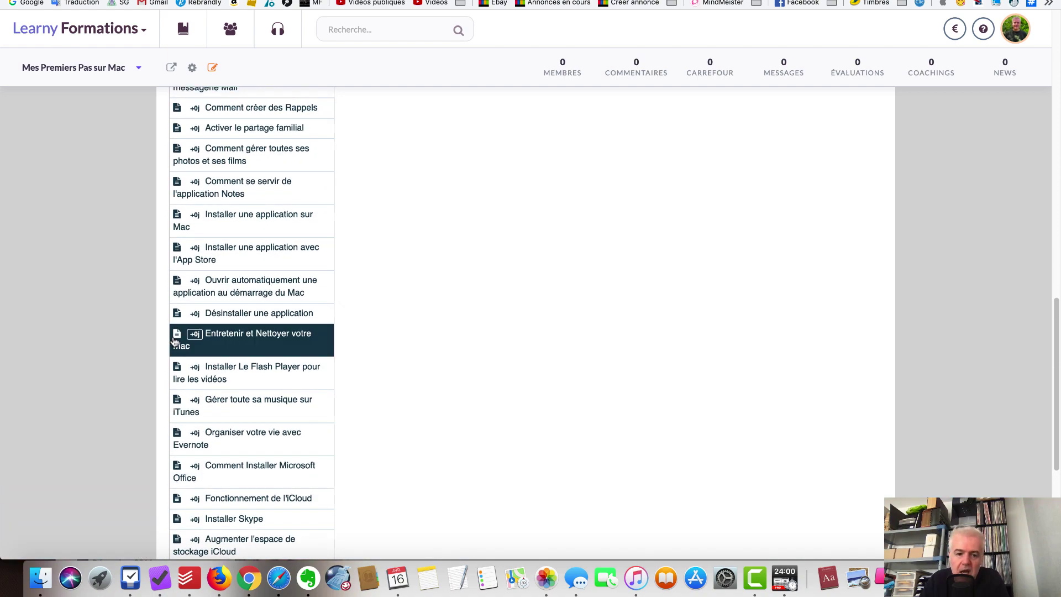
{"action": "scroll", "coordinate": [247, 350], "scroll_direction": "up", "scroll_amount": 2}
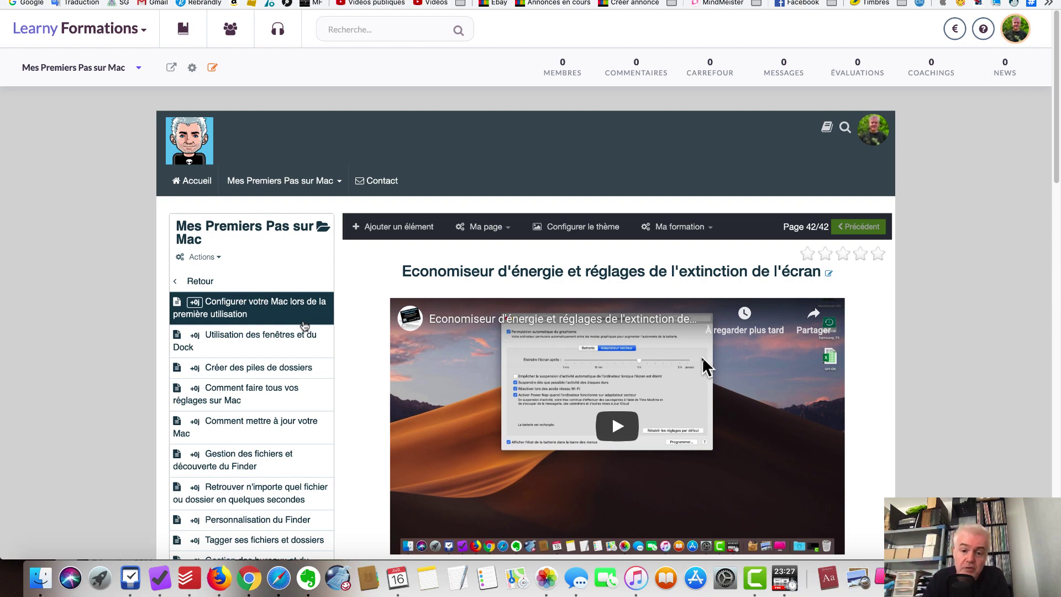
{"action": "scroll", "coordinate": [970, 246], "scroll_direction": "down", "scroll_amount": 7}
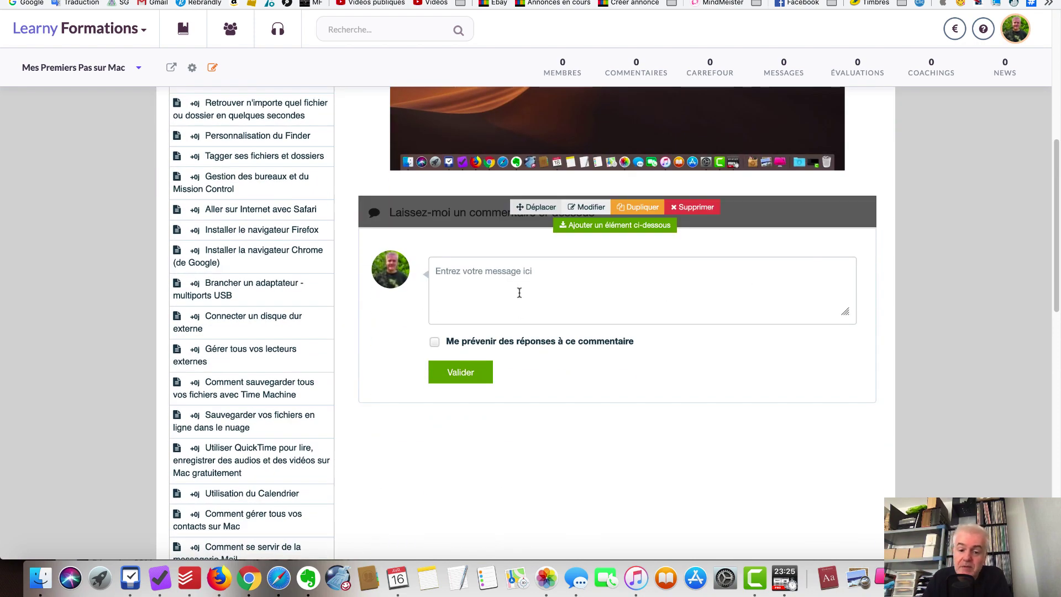